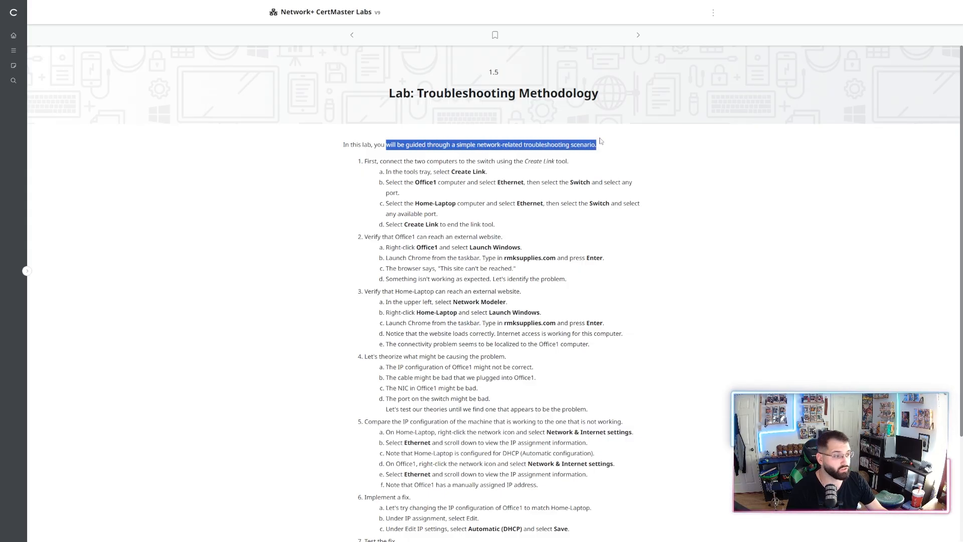
# Review the instructions of the Troubleshooting Methodology lab and start the lab
pyautogui.moveTo(391, 161); pyautogui.dragTo(568, 163)
pyautogui.moveTo(375, 236); pyautogui.dragTo(497, 235)
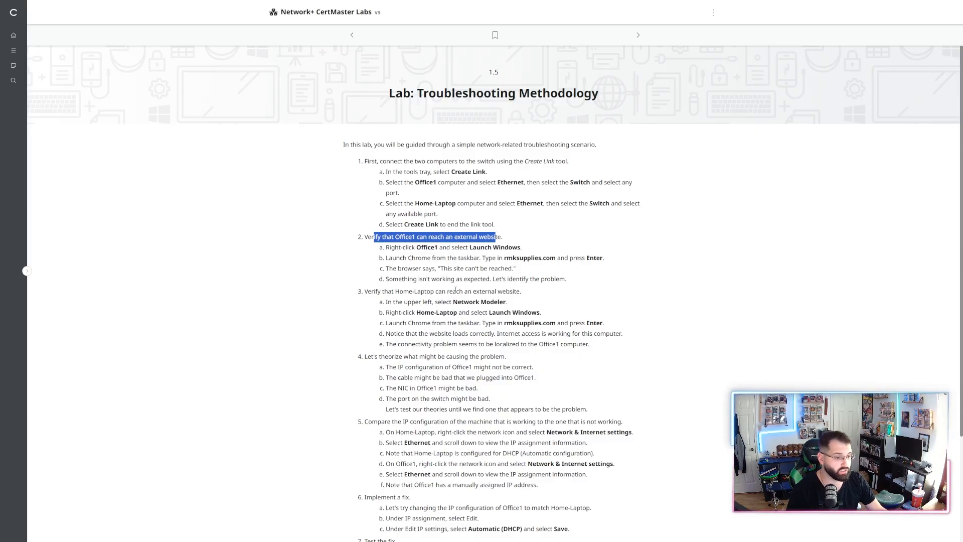
pyautogui.moveTo(385, 293); pyautogui.dragTo(500, 293)
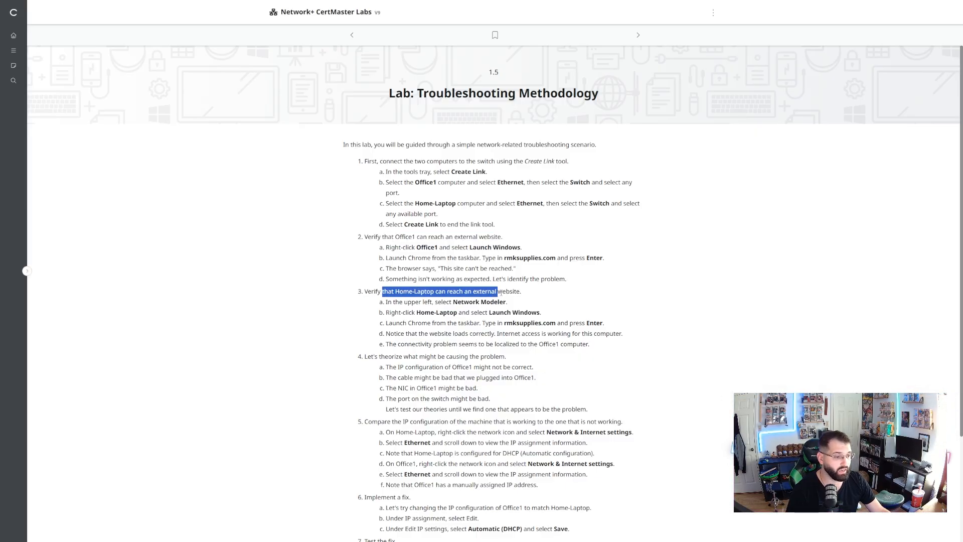
pyautogui.scroll(-3, 517, 276)
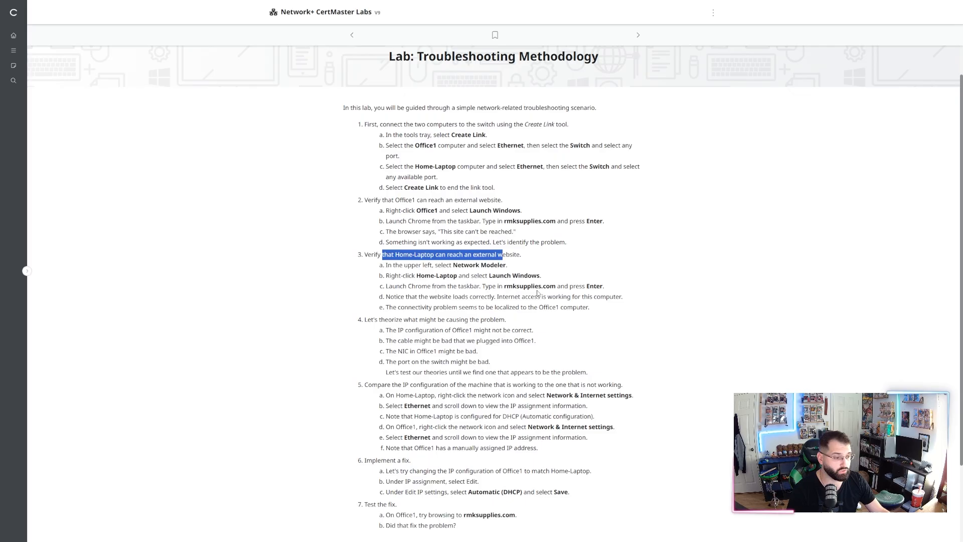
pyautogui.moveTo(371, 231); pyautogui.dragTo(492, 231)
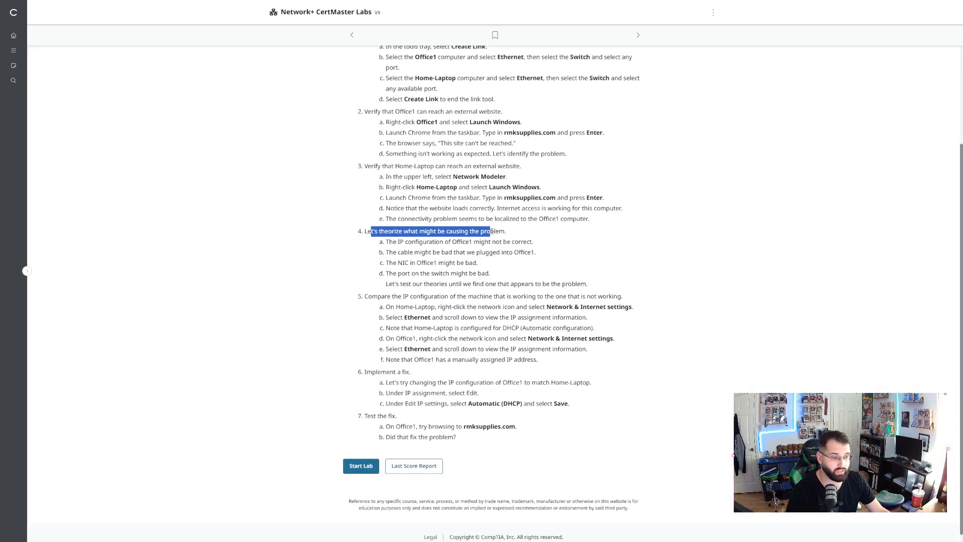
pyautogui.moveTo(385, 296); pyautogui.dragTo(503, 296)
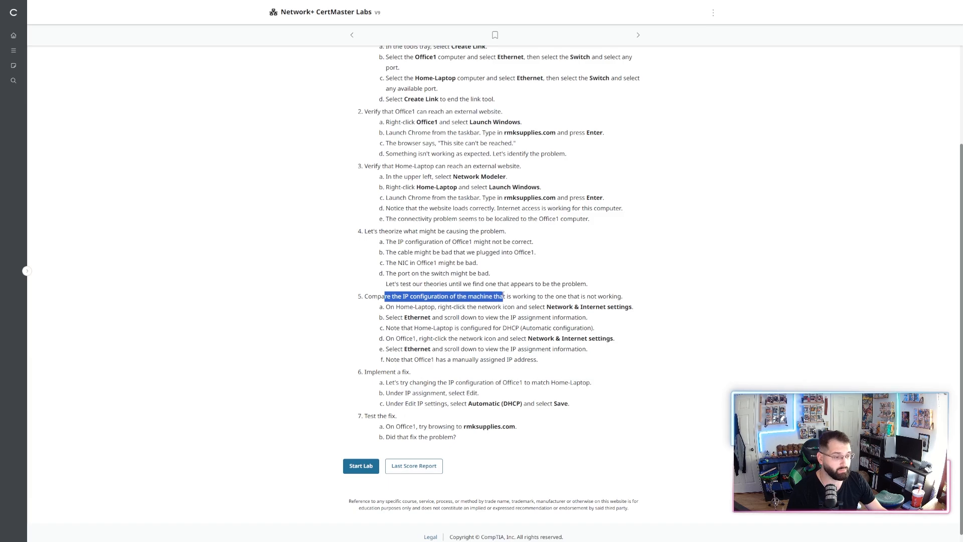
pyautogui.moveTo(365, 372)
pyautogui.mouseDown()
pyautogui.moveTo(402, 371)
pyautogui.moveTo(381, 372)
pyautogui.mouseUp()
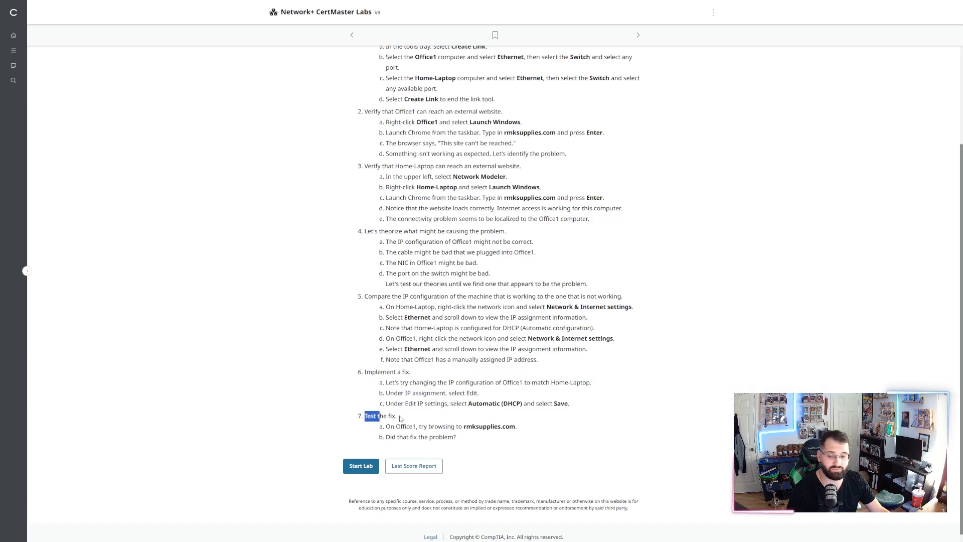
pyautogui.click(365, 466)
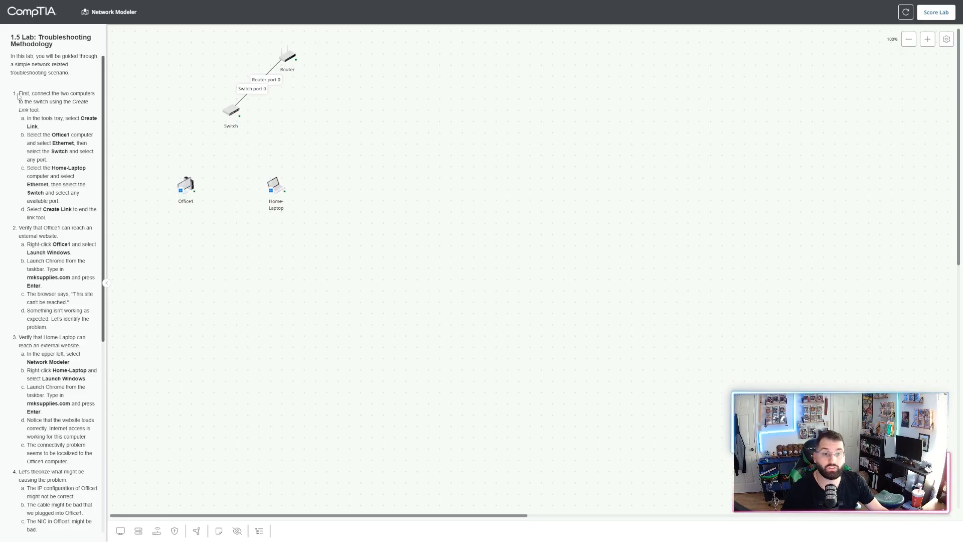
# Create a link from Switch port 1 to the Ethernet port of Office1
pyautogui.moveTo(19, 97); pyautogui.dragTo(86, 128)
pyautogui.click(199, 535)
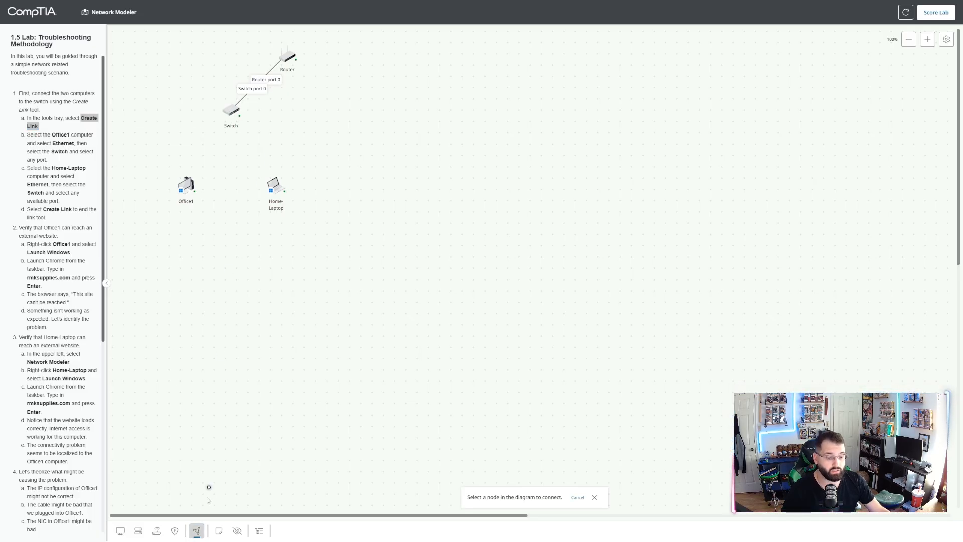
pyautogui.click(231, 111)
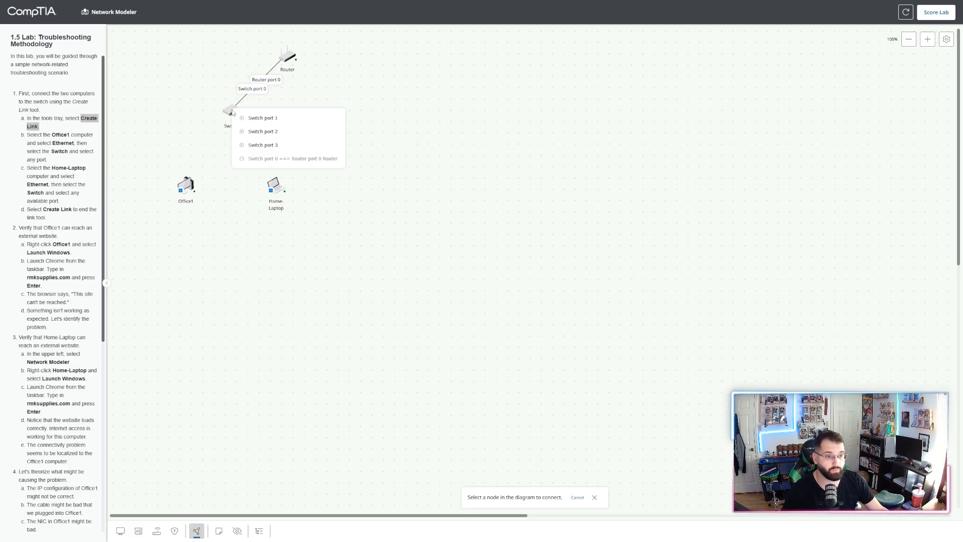
pyautogui.click(279, 121)
pyautogui.click(187, 185)
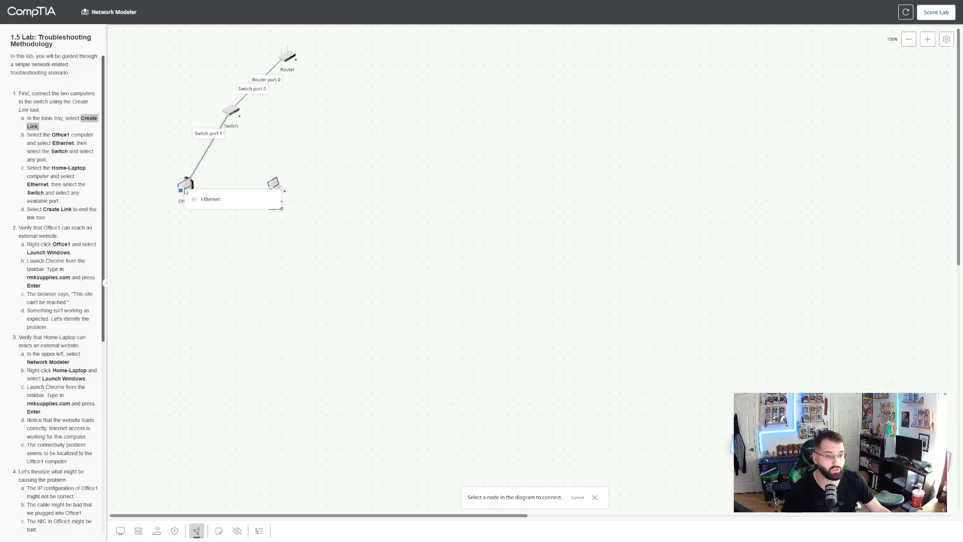
pyautogui.click(218, 203)
# Create a link from Switch port 2 to the Ethernet port of Home-Laptop
pyautogui.click(231, 110)
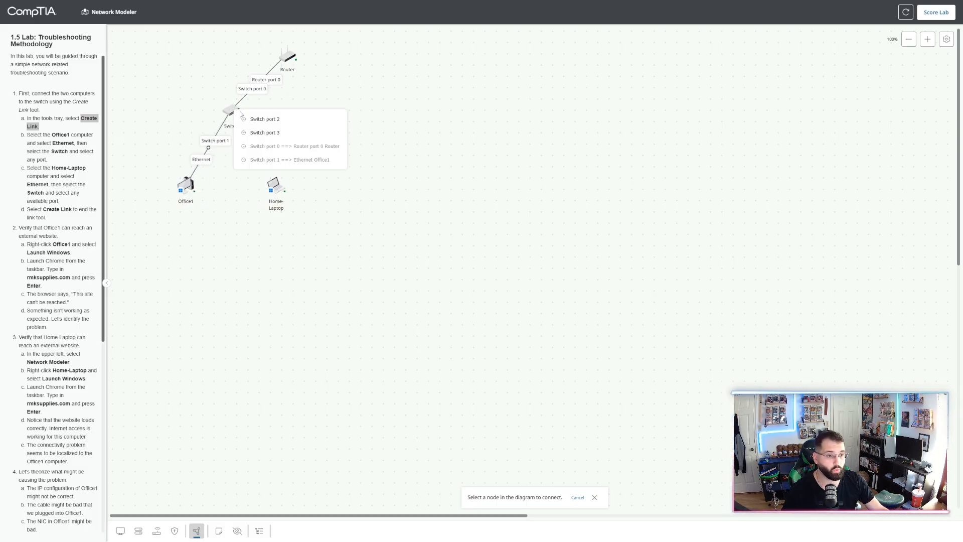
pyautogui.click(274, 125)
pyautogui.click(275, 187)
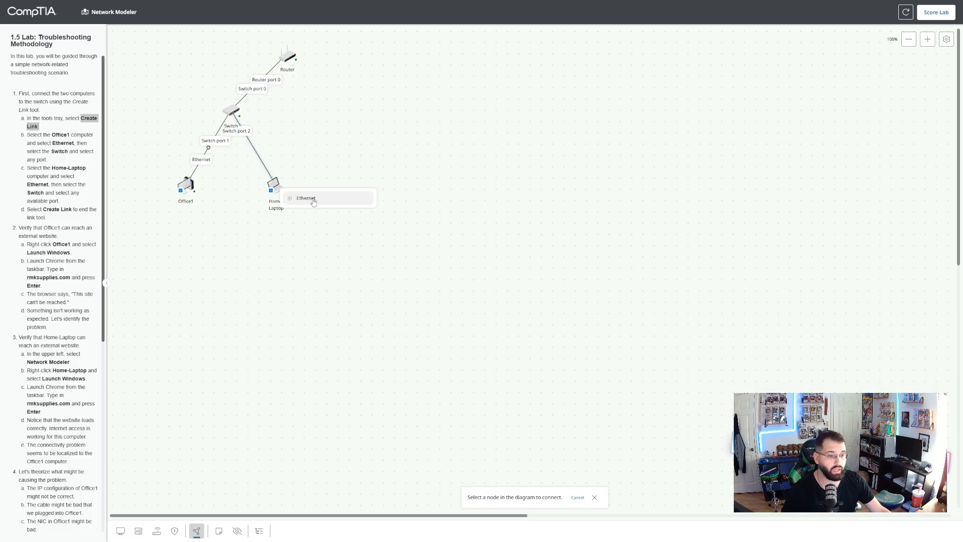
pyautogui.click(306, 199)
pyautogui.click(237, 111)
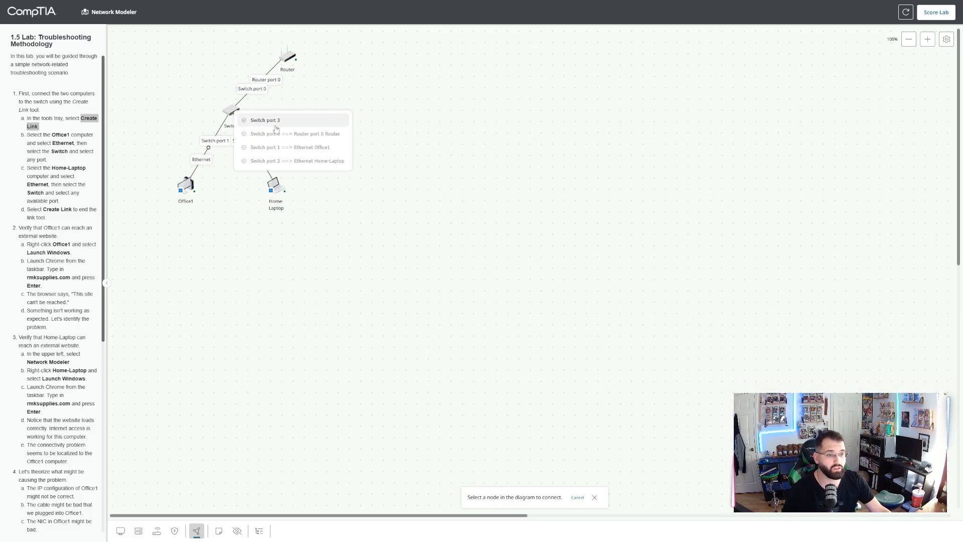
pyautogui.click(262, 109)
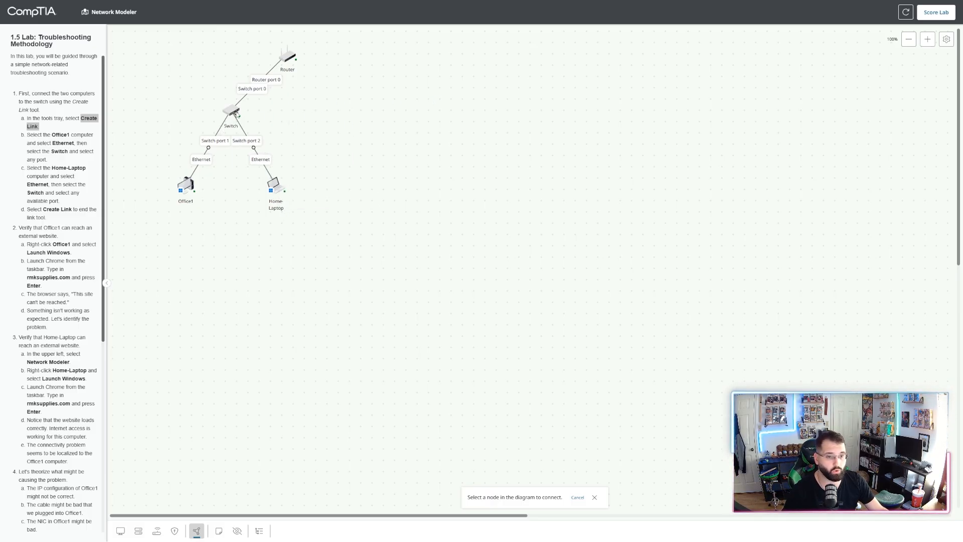
# Read the task for checking Office1's website access, then end link creation and launch Windows on Office1
pyautogui.scroll(-1, 62, 245)
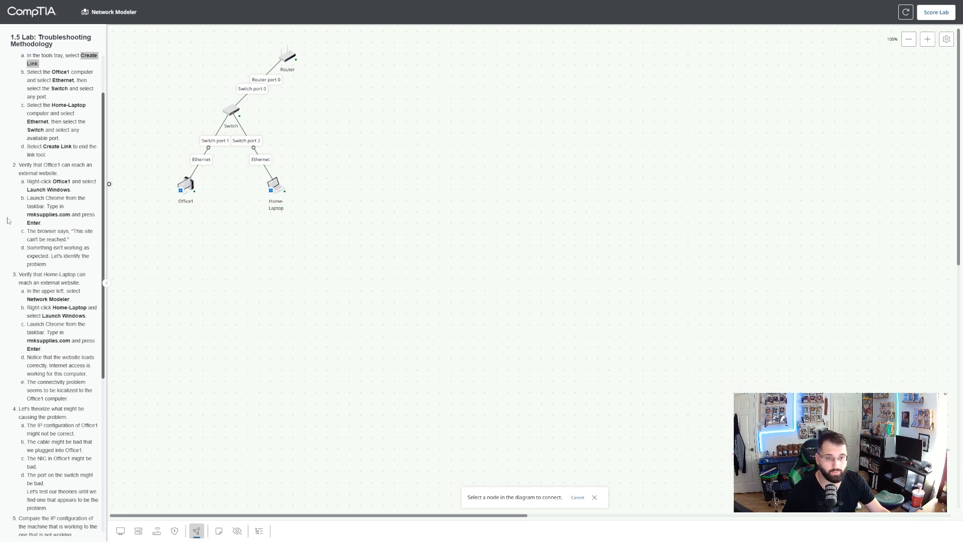
pyautogui.scroll(-1, 55, 183)
pyautogui.moveTo(19, 103); pyautogui.dragTo(73, 111)
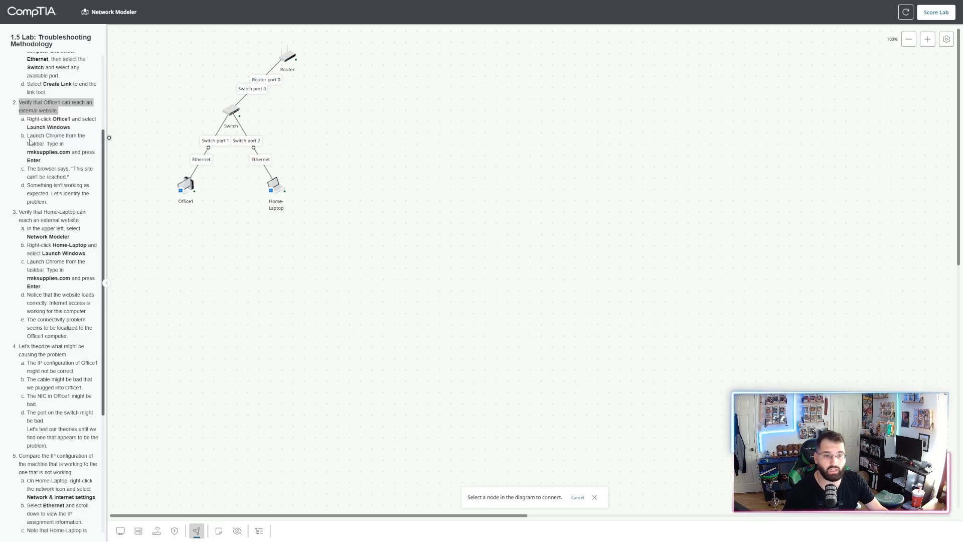
pyautogui.moveTo(29, 151); pyautogui.dragTo(41, 160)
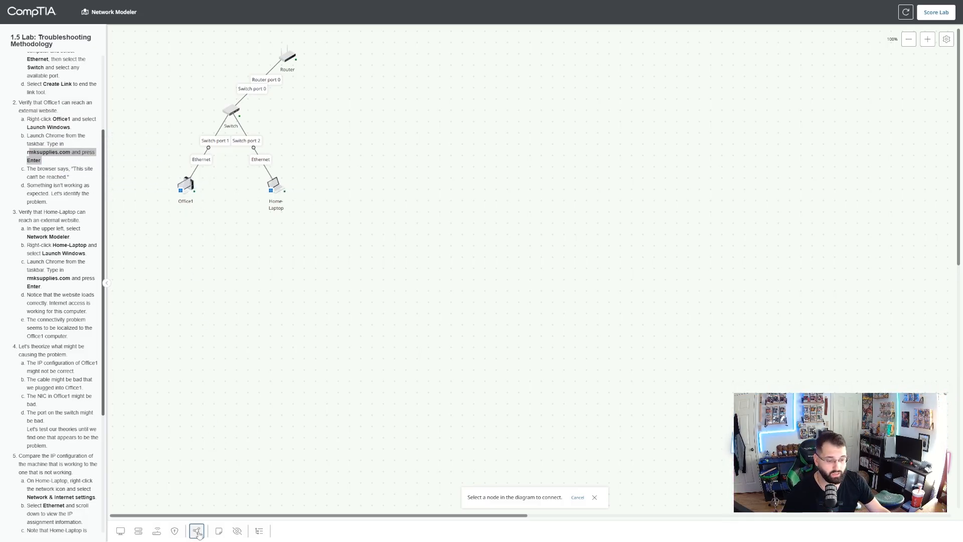
pyautogui.click(196, 531)
pyautogui.rightClick(188, 188)
pyautogui.click(215, 196)
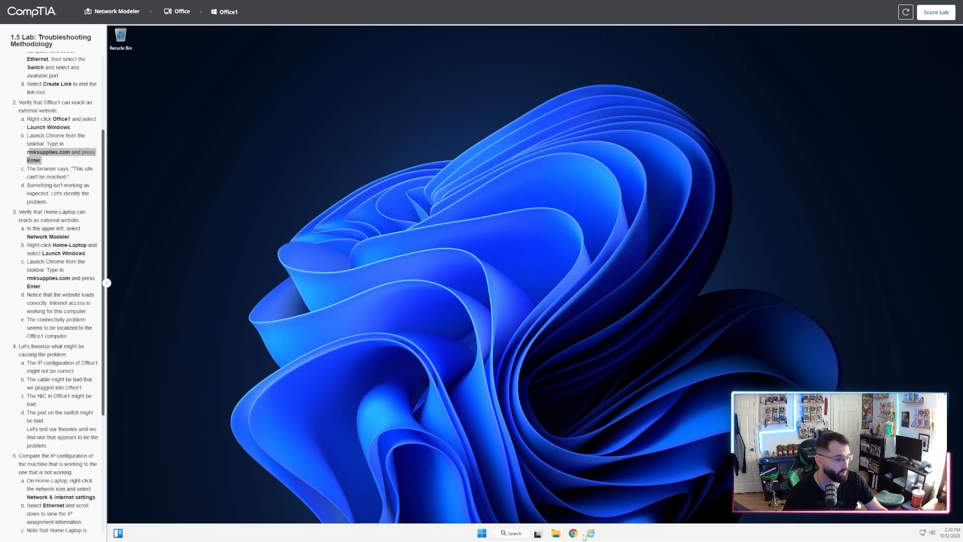
# Try to browse to rmkspullies.com in Chrome on Office1
pyautogui.click(574, 533)
pyautogui.click(202, 59)
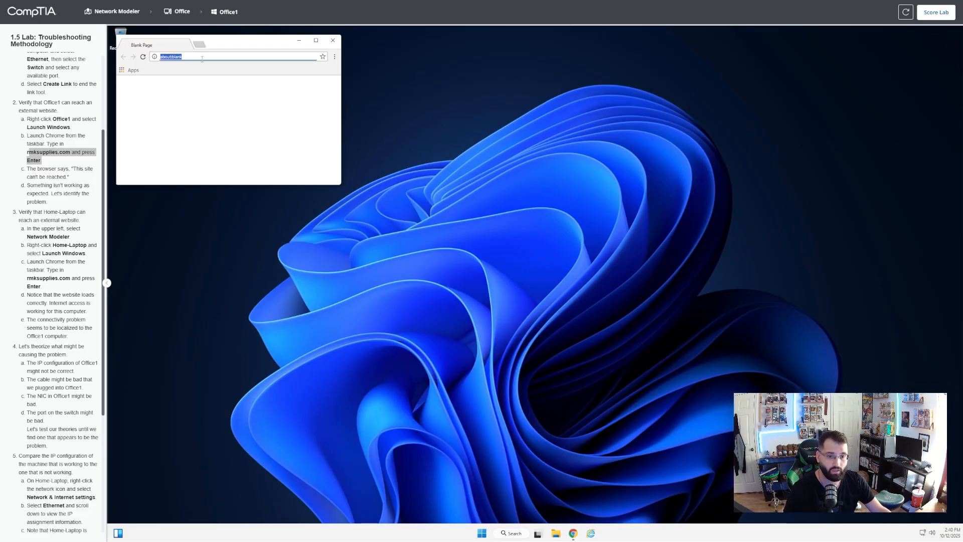
pyautogui.write('rmk')
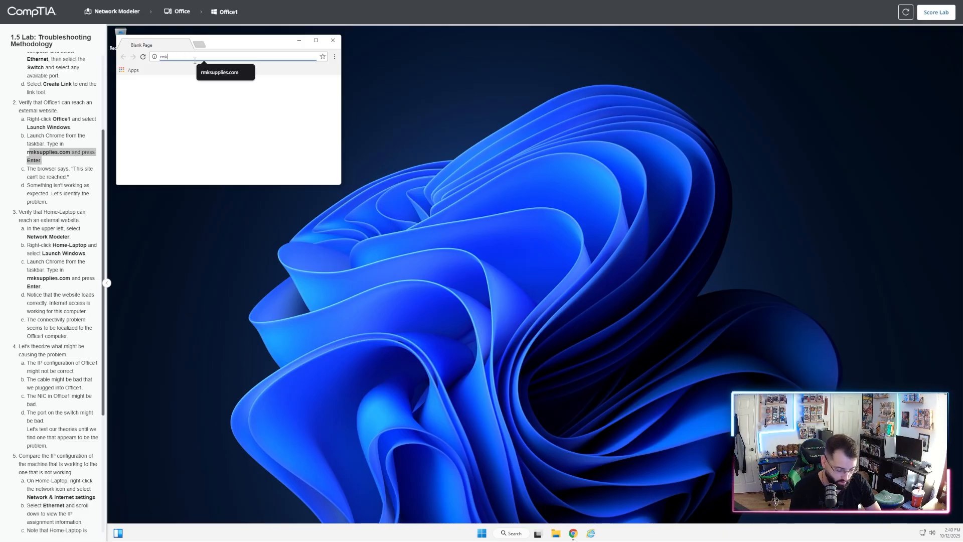
pyautogui.write('spullie')
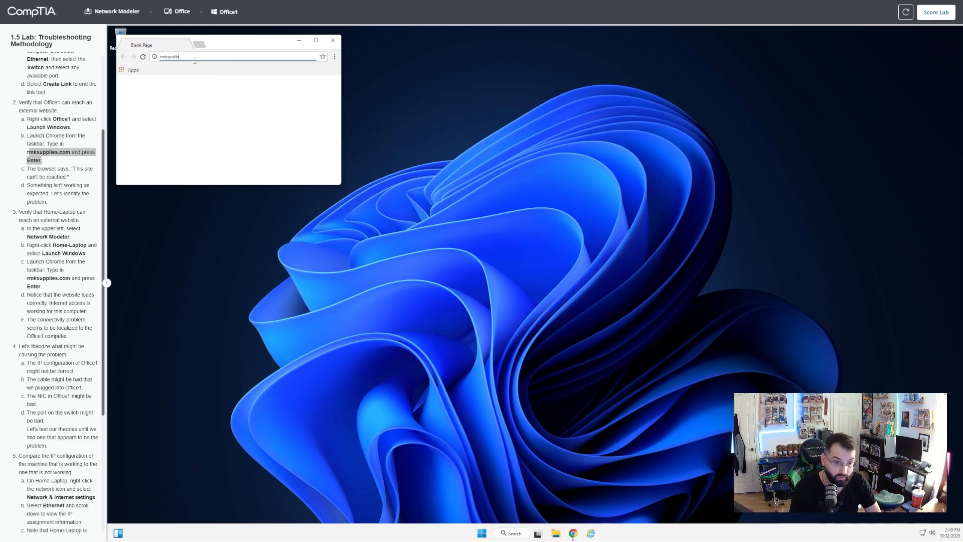
pyautogui.write('s.com')
pyautogui.press('Return')
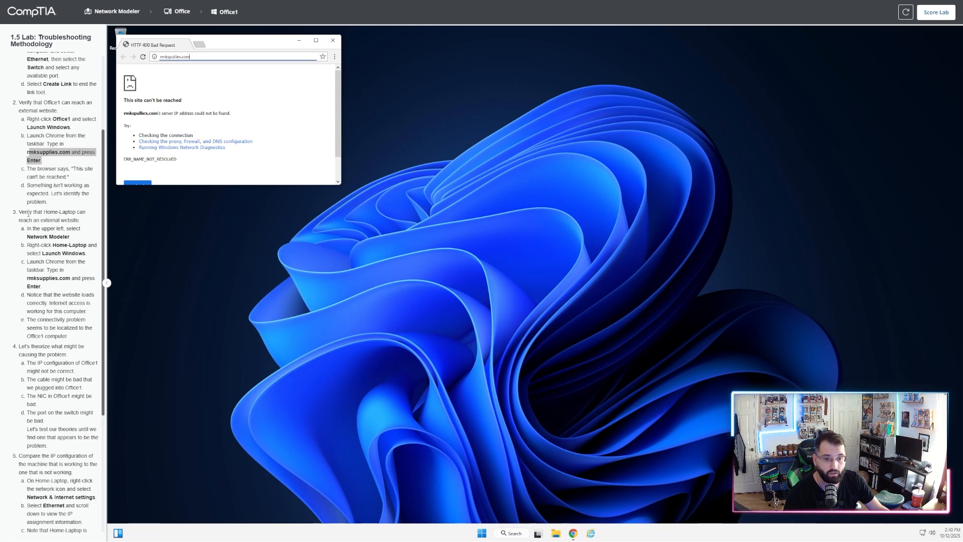
# Return to the Network Modeler and launch Windows on Home-Laptop
pyautogui.moveTo(29, 212); pyautogui.dragTo(83, 220)
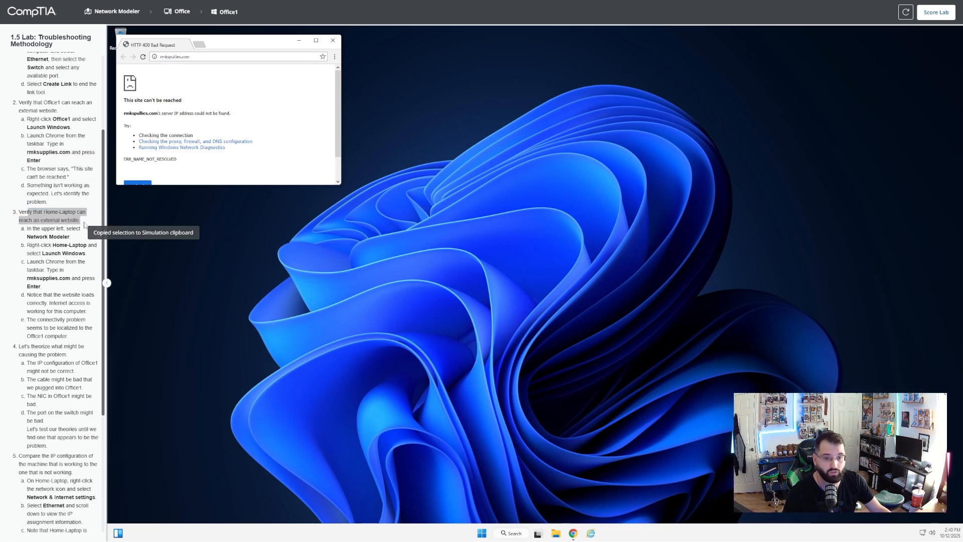
pyautogui.click(121, 12)
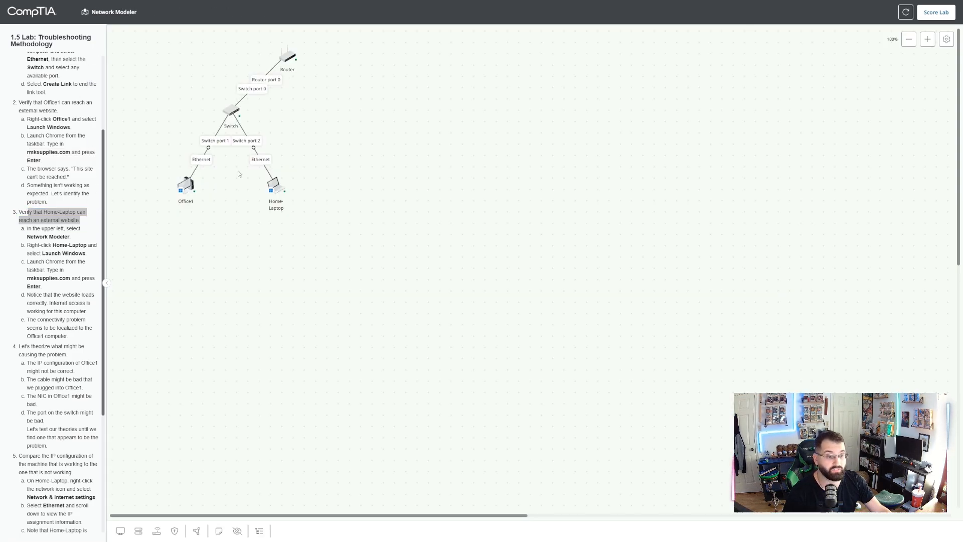
pyautogui.rightClick(280, 188)
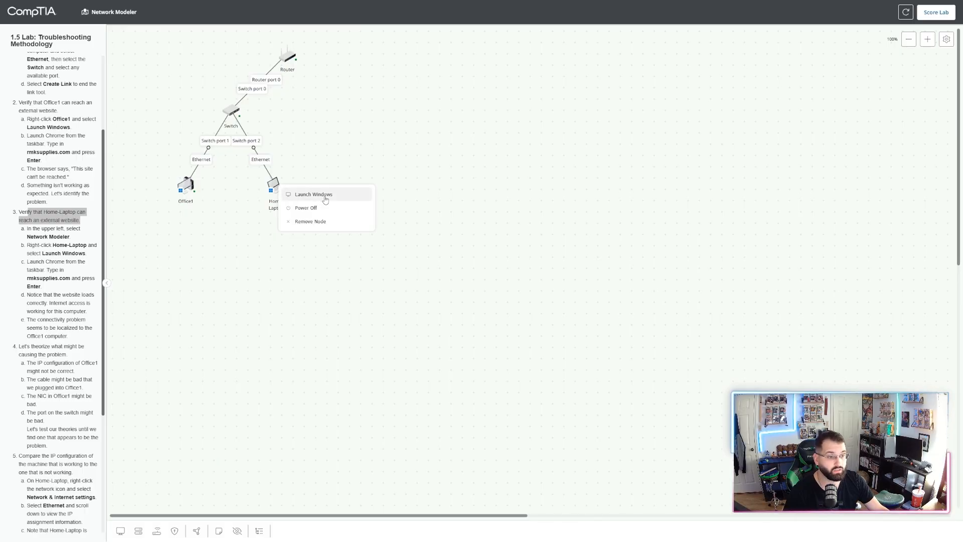
pyautogui.click(301, 194)
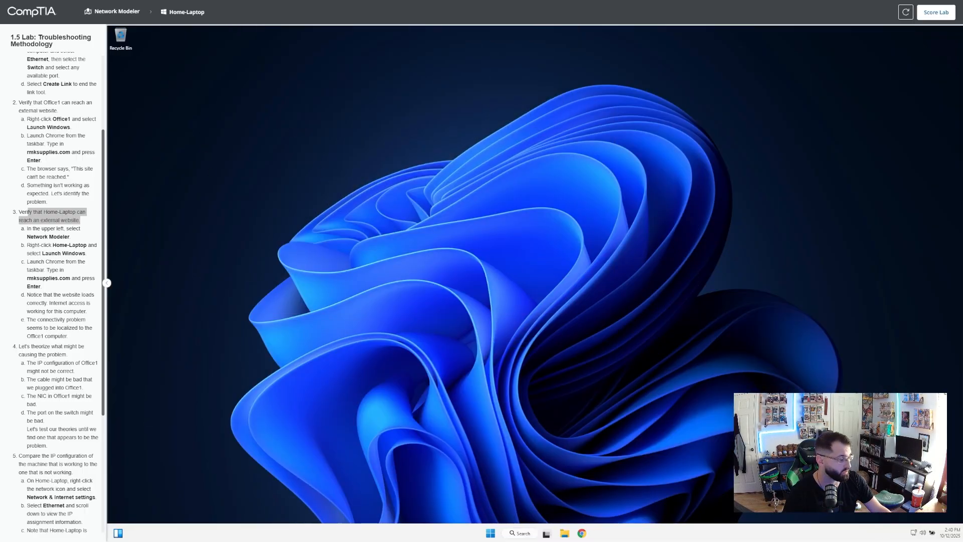
# Browse to rmksupplies.com in Chrome on Home-Laptop, correcting the mistyped letter k in the address
pyautogui.click(582, 533)
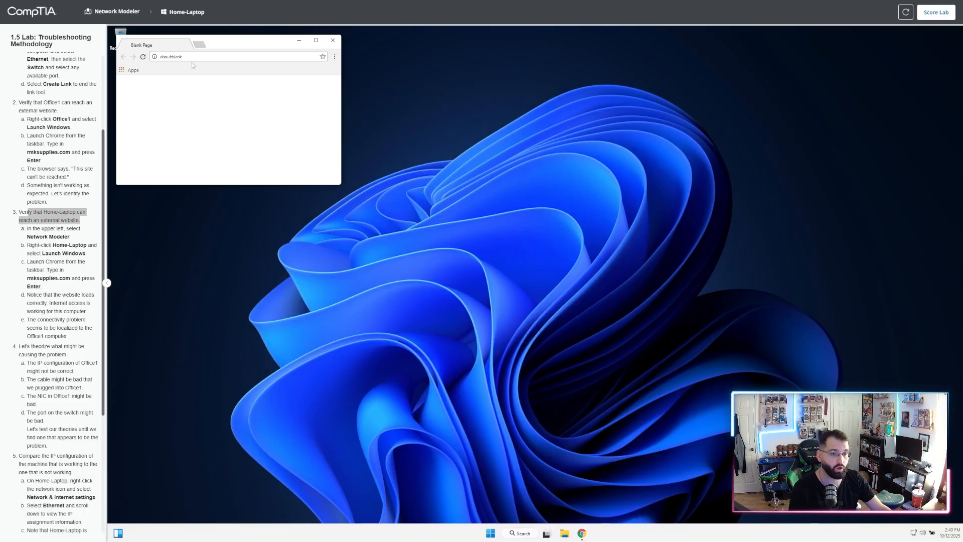
pyautogui.click(192, 57)
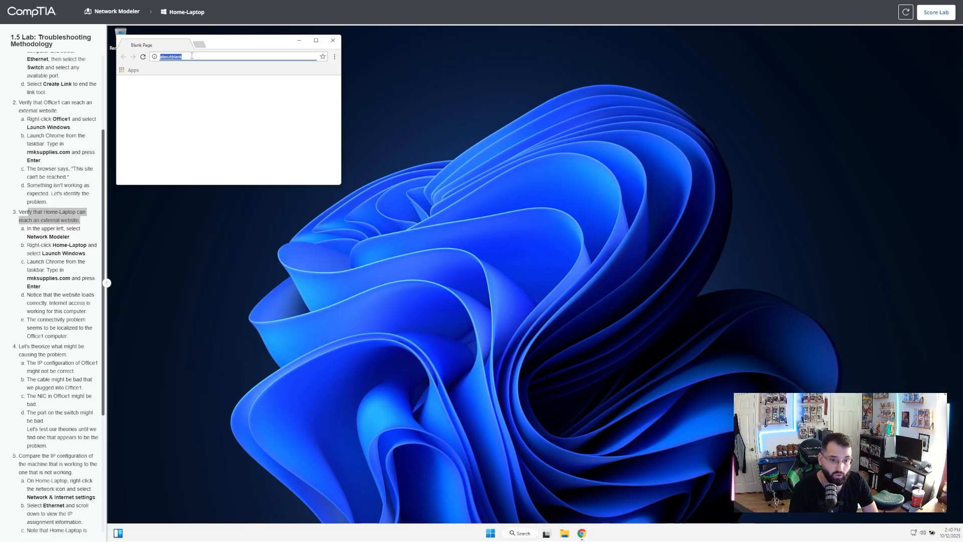
pyautogui.write('rmksuppli')
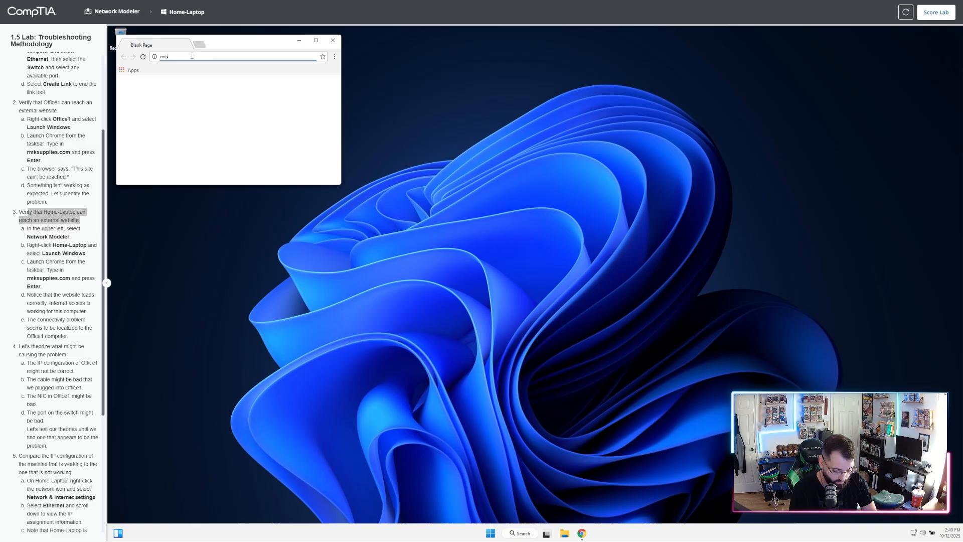
pyautogui.write('es.c')
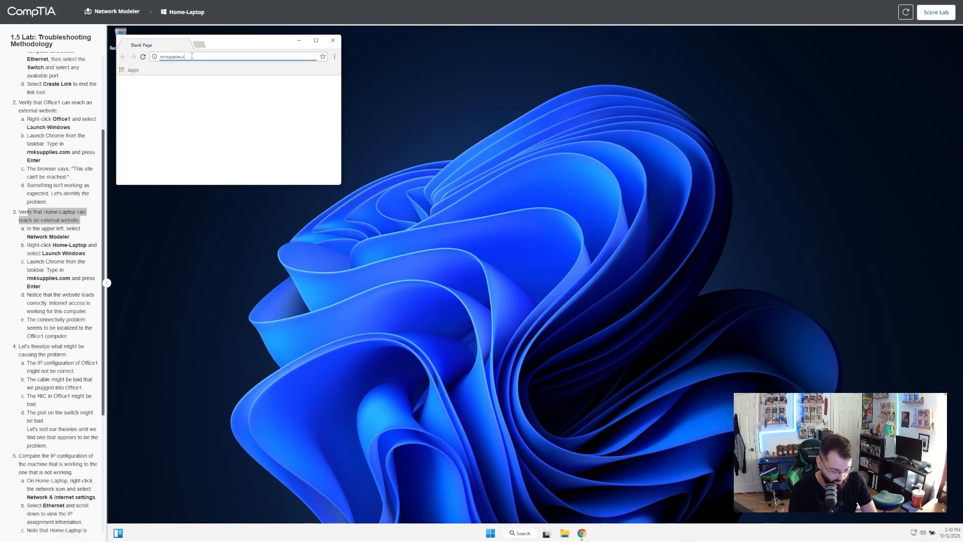
pyautogui.write('om')
pyautogui.press('Return')
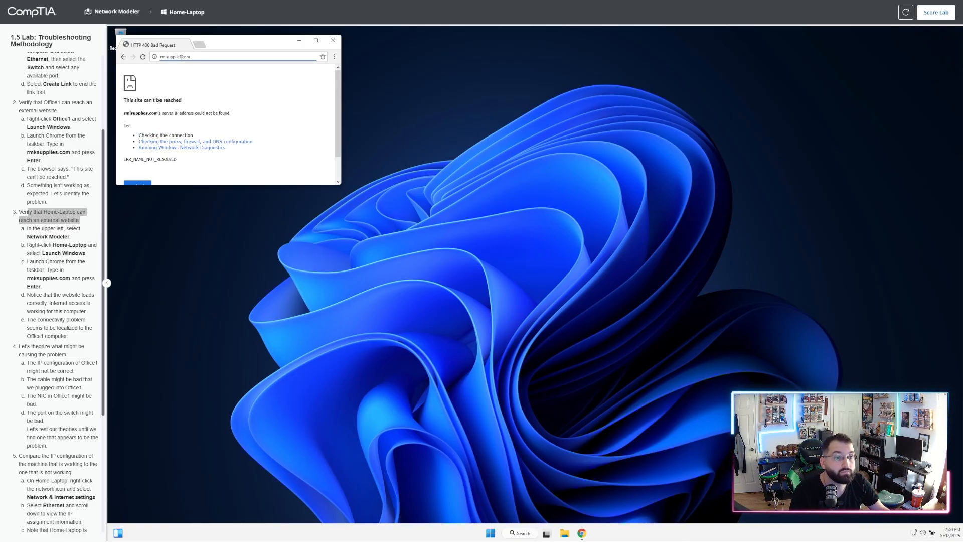
pyautogui.click(167, 56)
pyautogui.press('BackSpace')
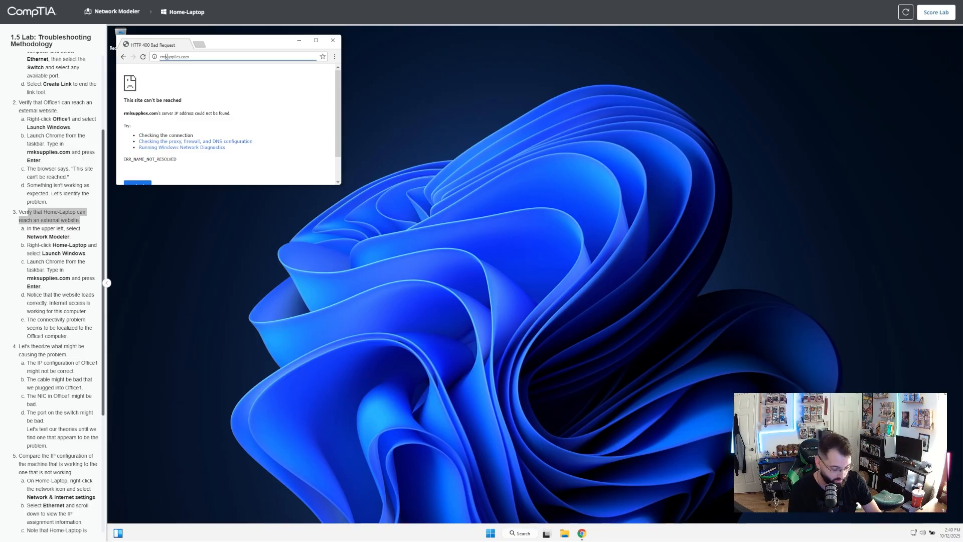
pyautogui.write('k')
pyautogui.press('Return')
# Move and widen the Chrome window to view the RMK Office Supplies page, and return to the Network Modeler
pyautogui.moveTo(232, 44); pyautogui.dragTo(628, 69)
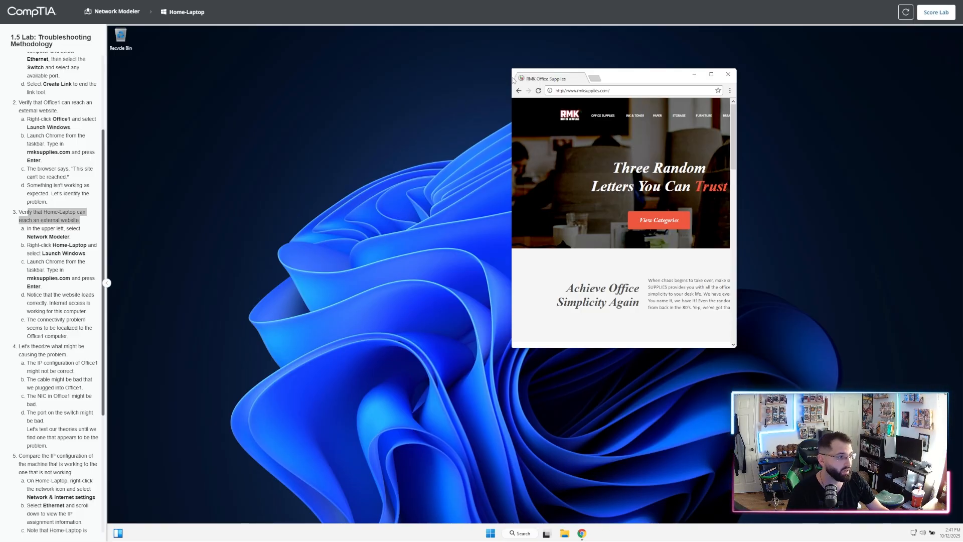
pyautogui.moveTo(512, 99); pyautogui.dragTo(214, 98)
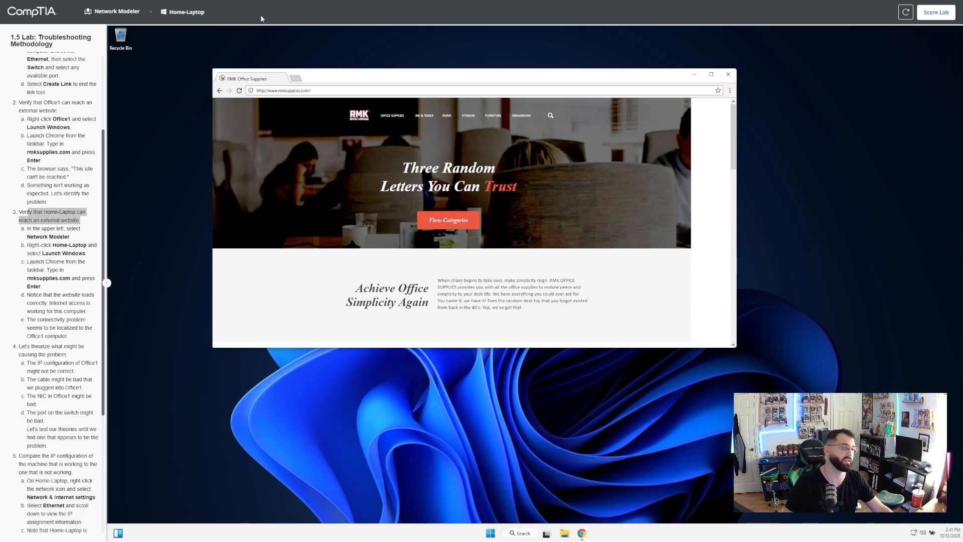
pyautogui.click(127, 12)
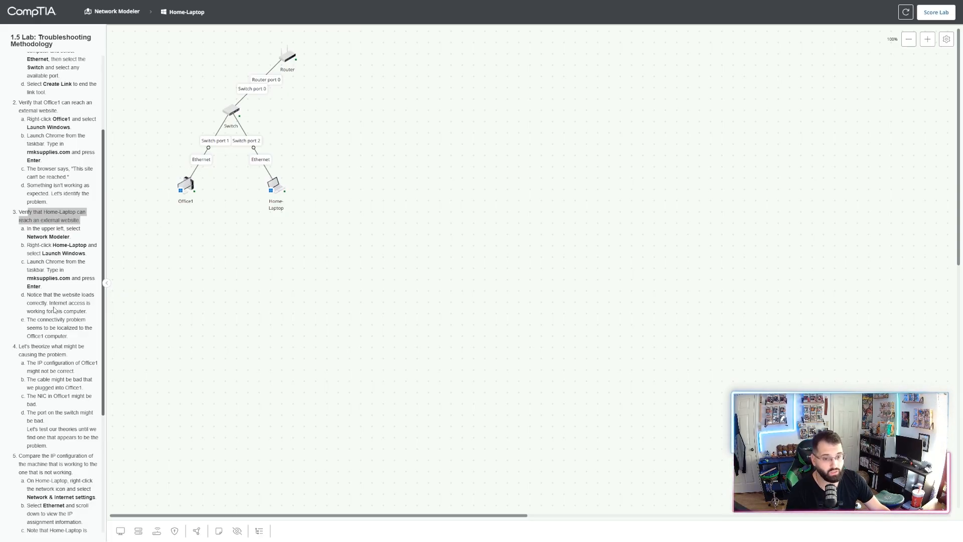
# Review the lab's theories for Office1's connectivity problem and the instruction to compare both machines' IP configurations
pyautogui.scroll(-3, 55, 310)
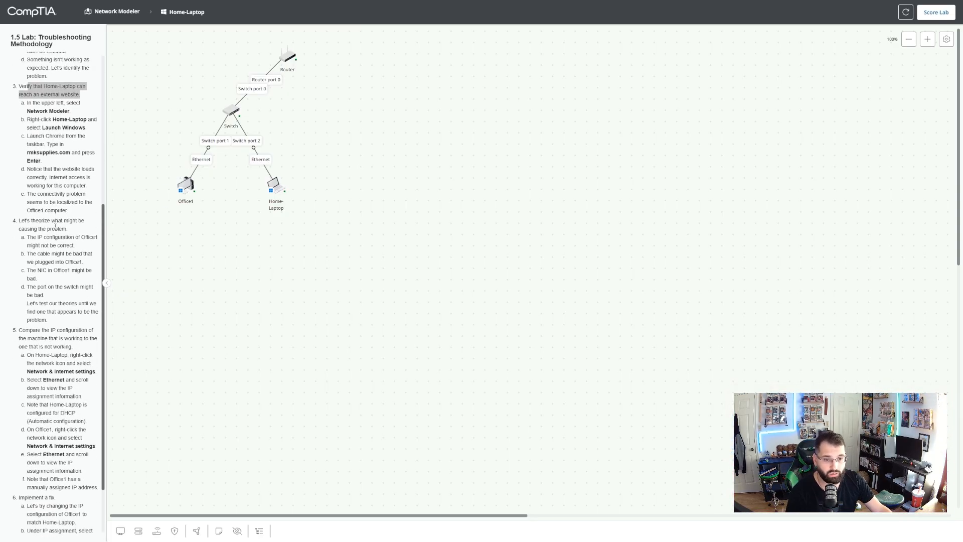
pyautogui.moveTo(19, 221); pyautogui.dragTo(95, 244)
pyautogui.hotkey('ctrl', 'c')
pyautogui.hotkey('ctrl', 'c')
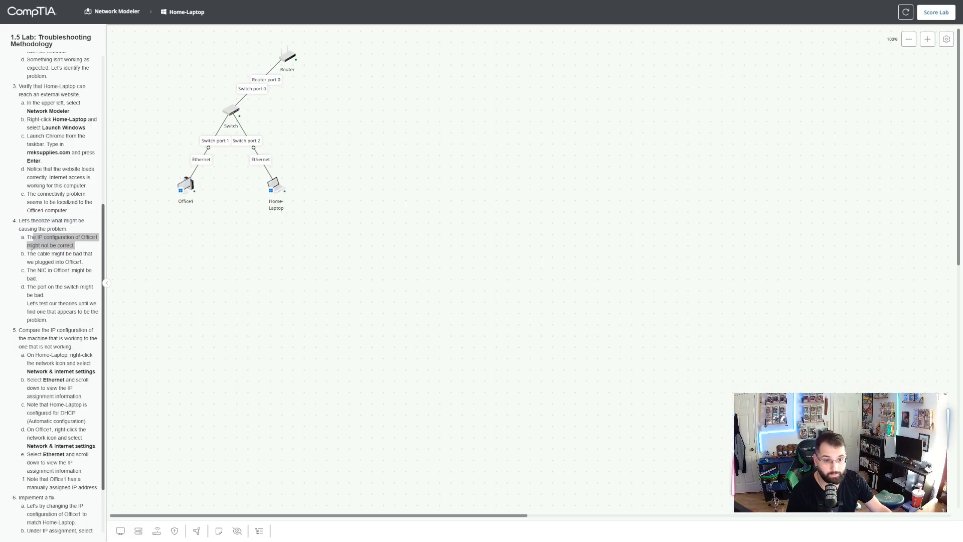
pyautogui.moveTo(29, 254); pyautogui.dragTo(83, 262)
pyautogui.hotkey('ctrl', 'c')
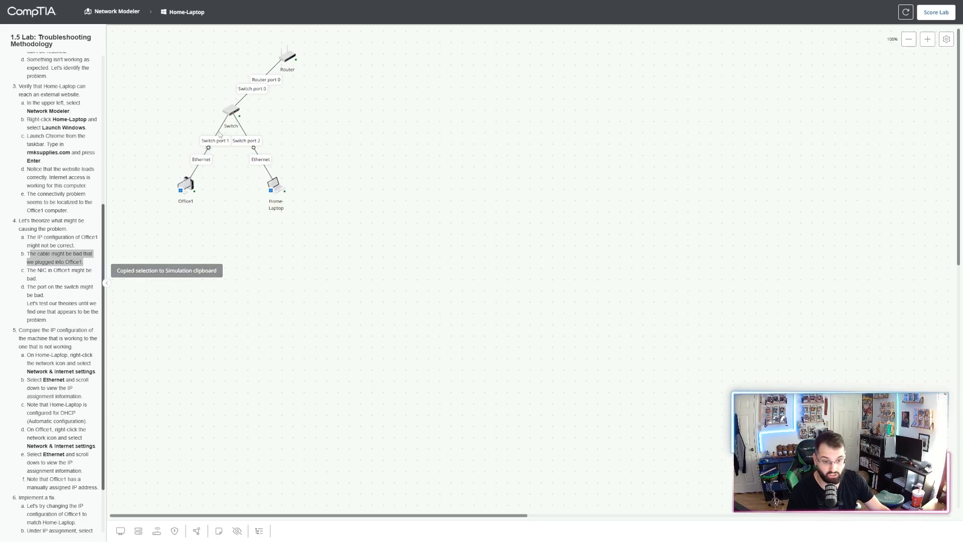
pyautogui.moveTo(34, 287); pyautogui.dragTo(49, 295)
pyautogui.hotkey('ctrl', 'c')
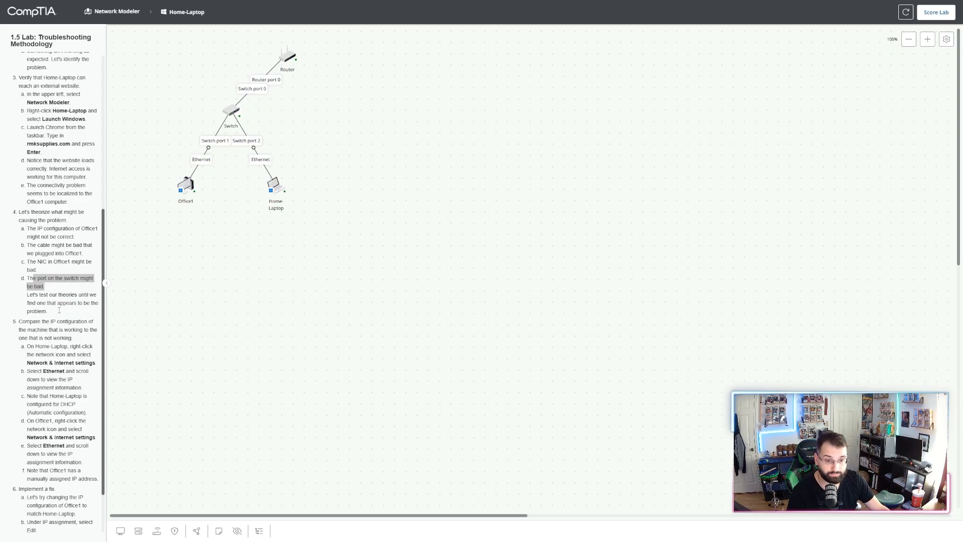
pyautogui.scroll(-3, 24, 289)
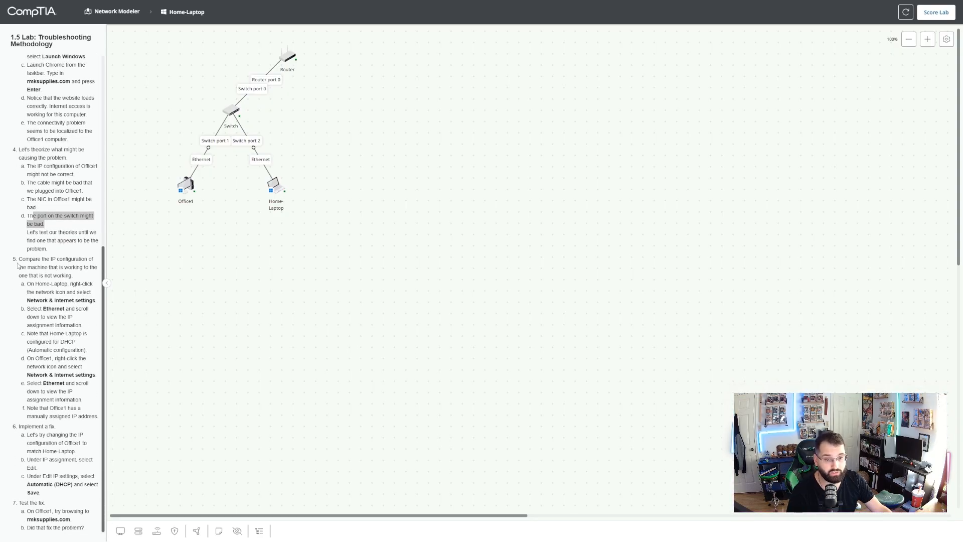
pyautogui.moveTo(25, 259); pyautogui.dragTo(93, 278)
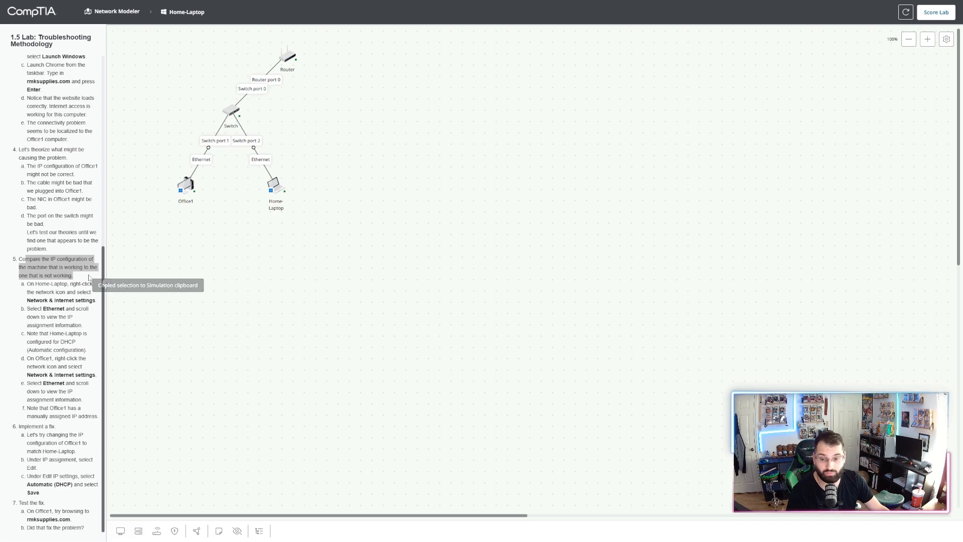
# Launch Windows on Home-Laptop and examine the IP assignment information in its Ethernet network settings
pyautogui.rightClick(279, 189)
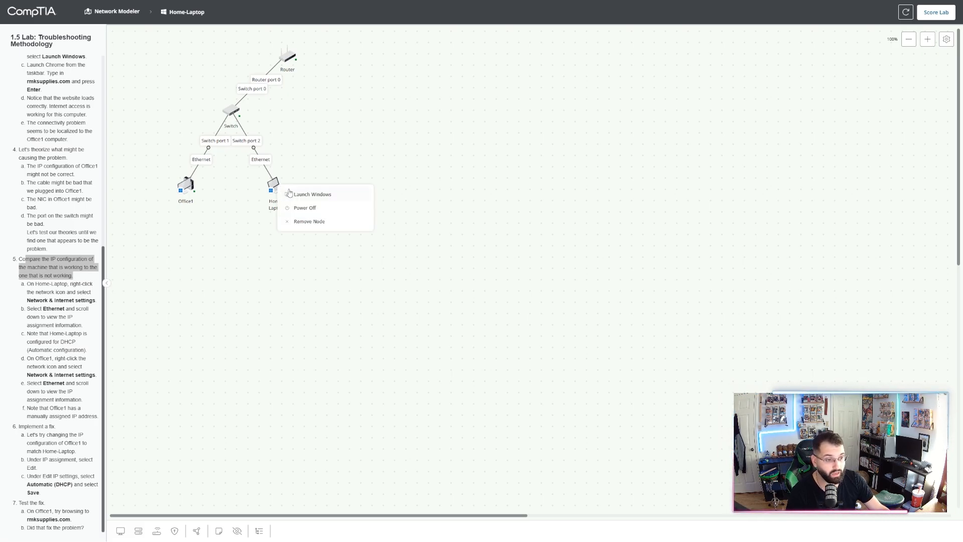
pyautogui.click(324, 195)
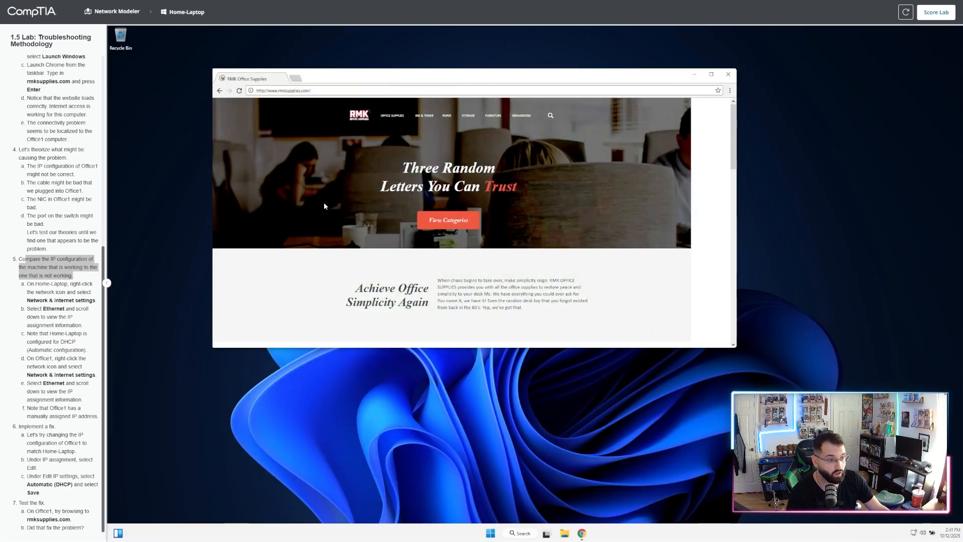
pyautogui.click(907, 513)
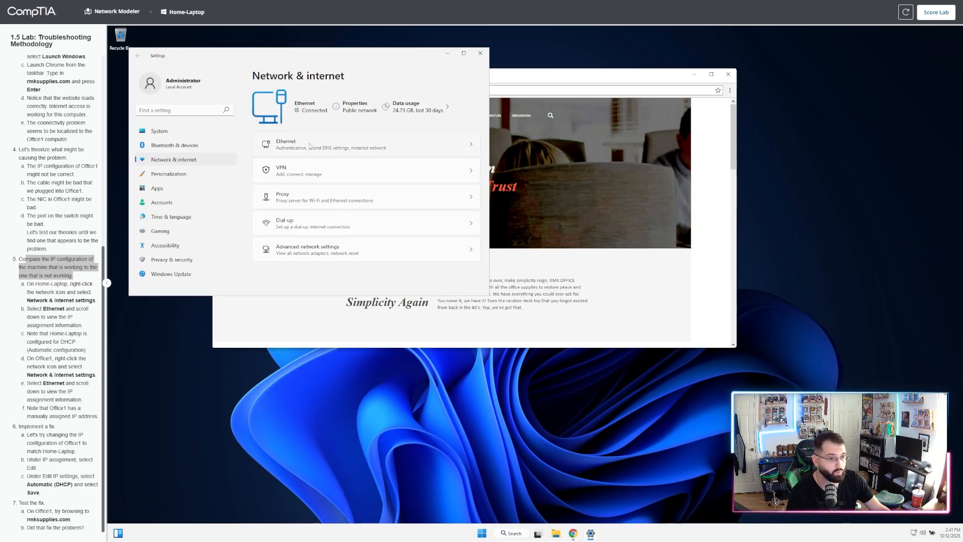
pyautogui.click(471, 144)
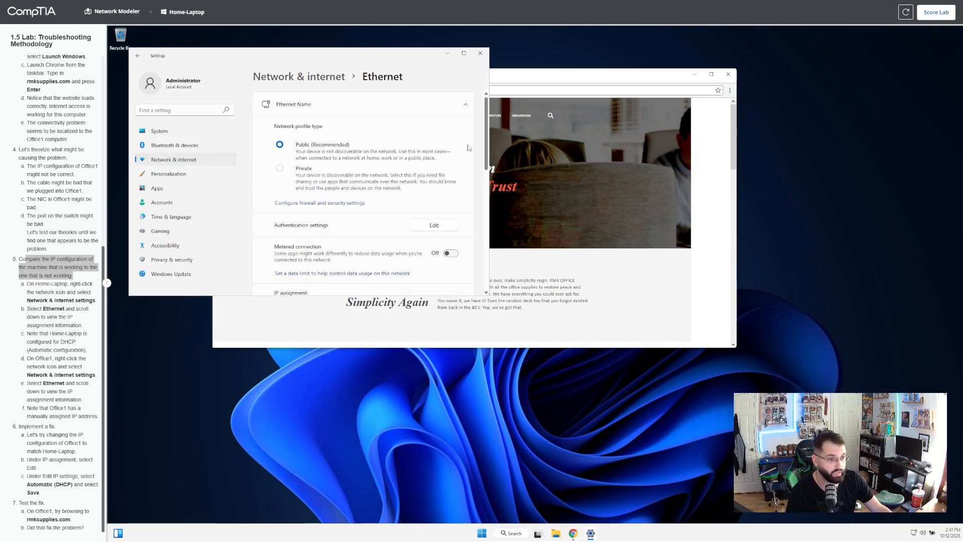
pyautogui.scroll(-5, 335, 212)
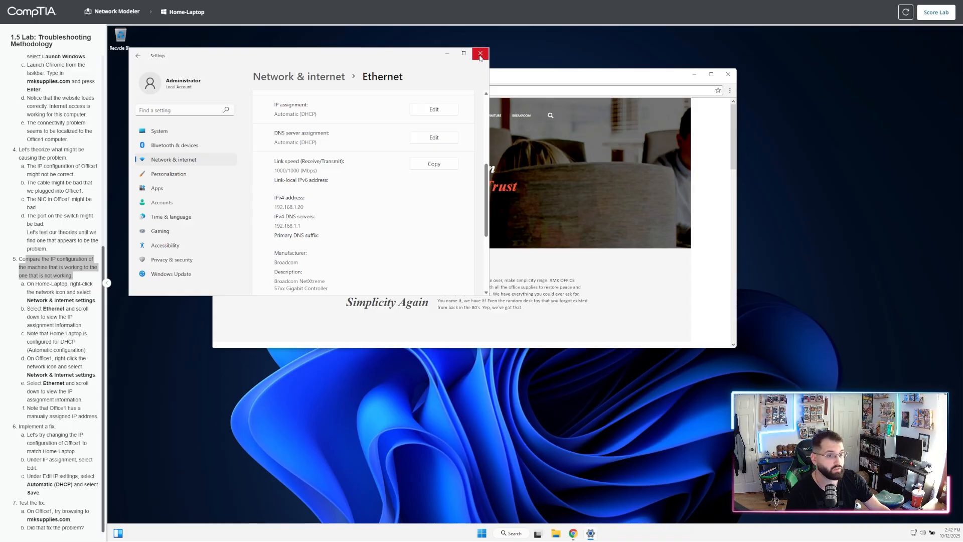
# Return to the Network Modeler, launch Windows on Office1 and examine the IP assignment in its Ethernet network settings
pyautogui.click(110, 15)
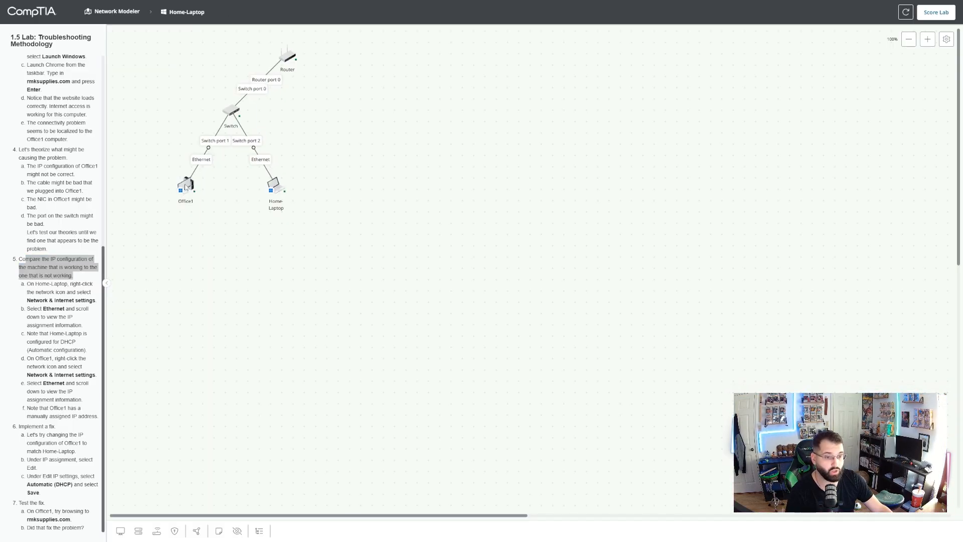
pyautogui.rightClick(185, 185)
pyautogui.click(216, 195)
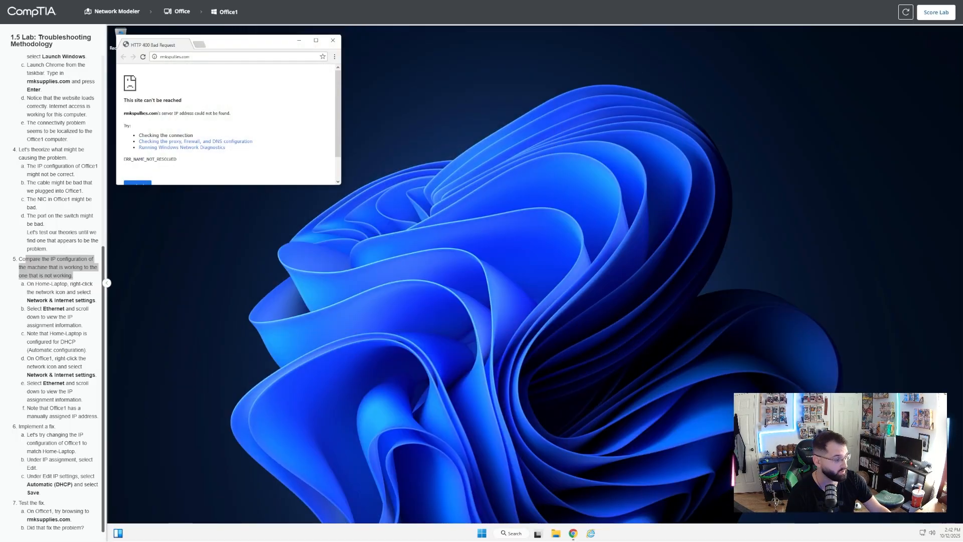
pyautogui.click(905, 517)
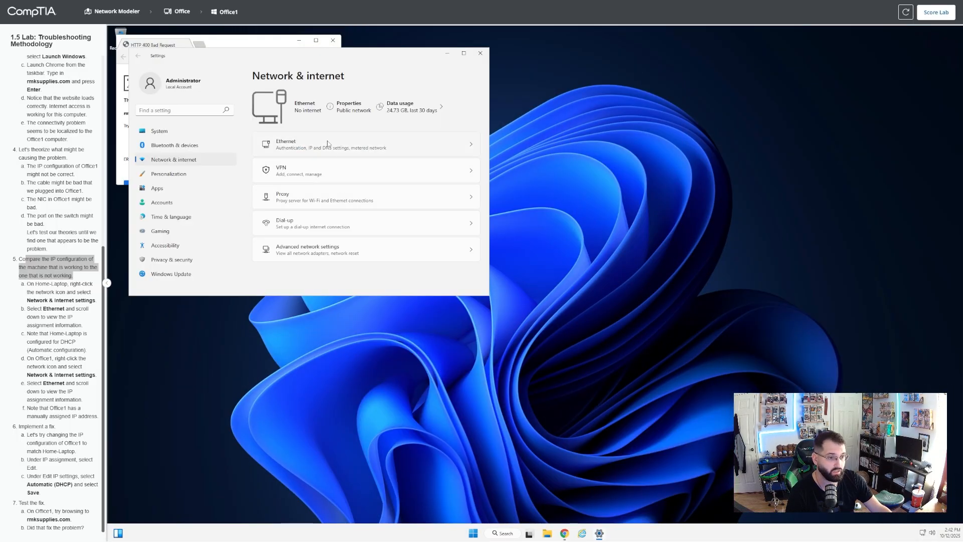
pyautogui.click(327, 144)
pyautogui.scroll(-5, 306, 181)
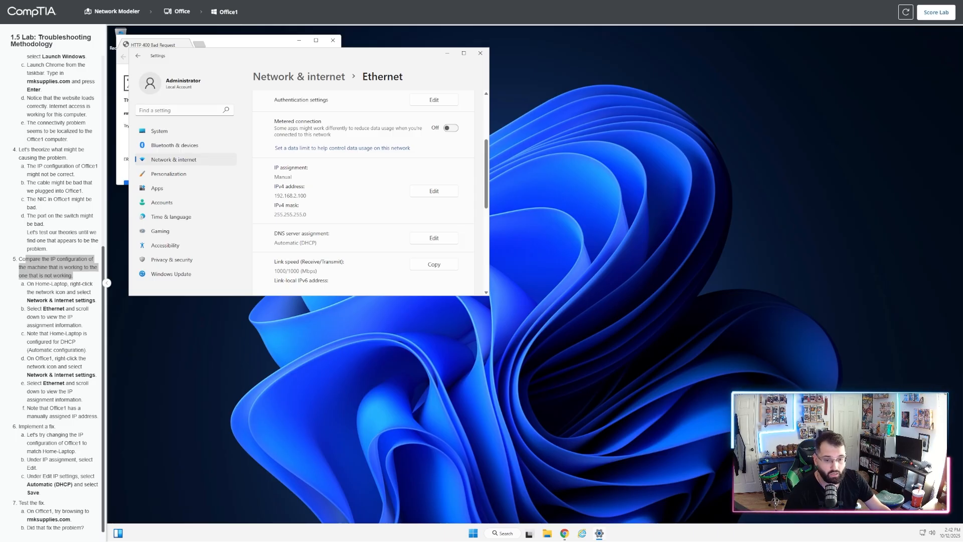
# Following the lab's fix instructions, change Office1's Ethernet IP assignment to Automatic (DHCP) and save it
pyautogui.moveTo(39, 434); pyautogui.dragTo(88, 452)
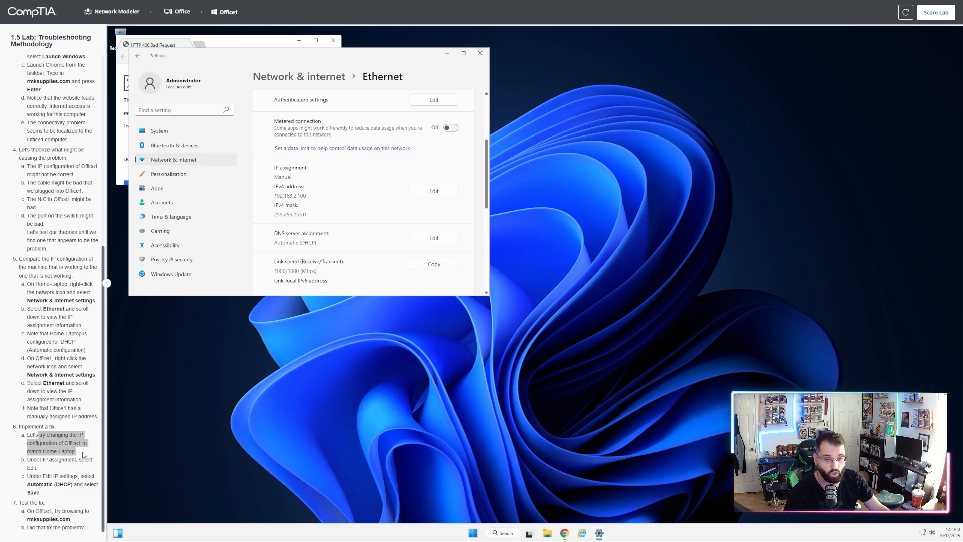
pyautogui.moveTo(32, 462); pyautogui.dragTo(85, 469)
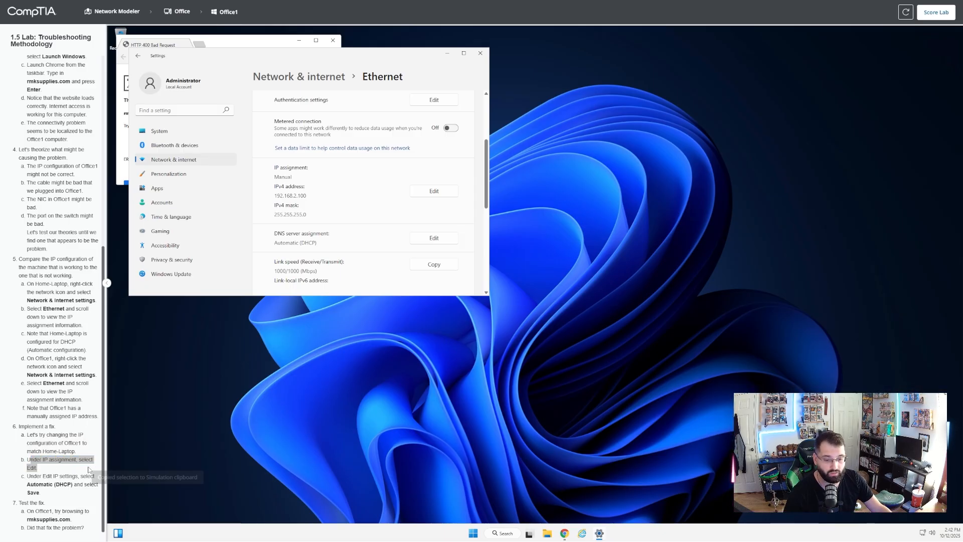
pyautogui.click(430, 191)
pyautogui.click(294, 82)
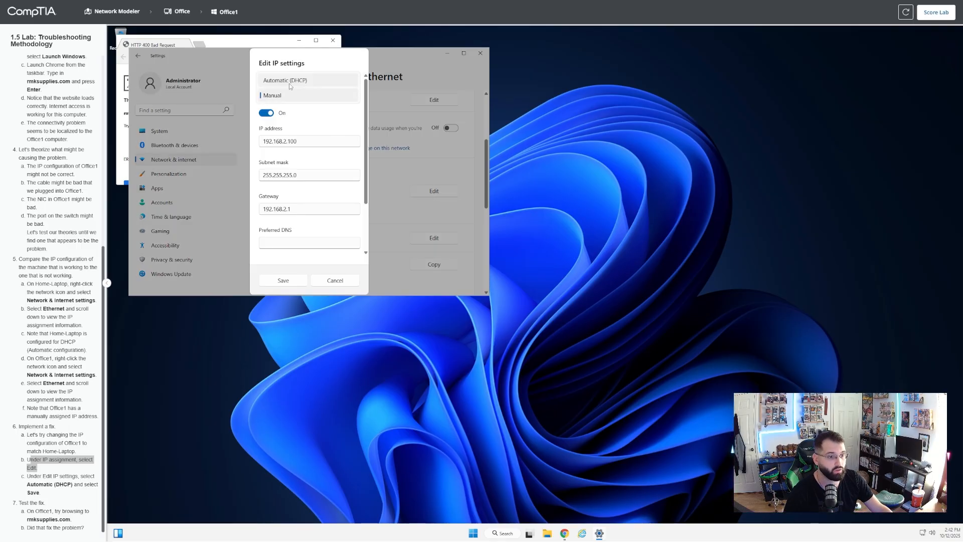
pyautogui.click(282, 81)
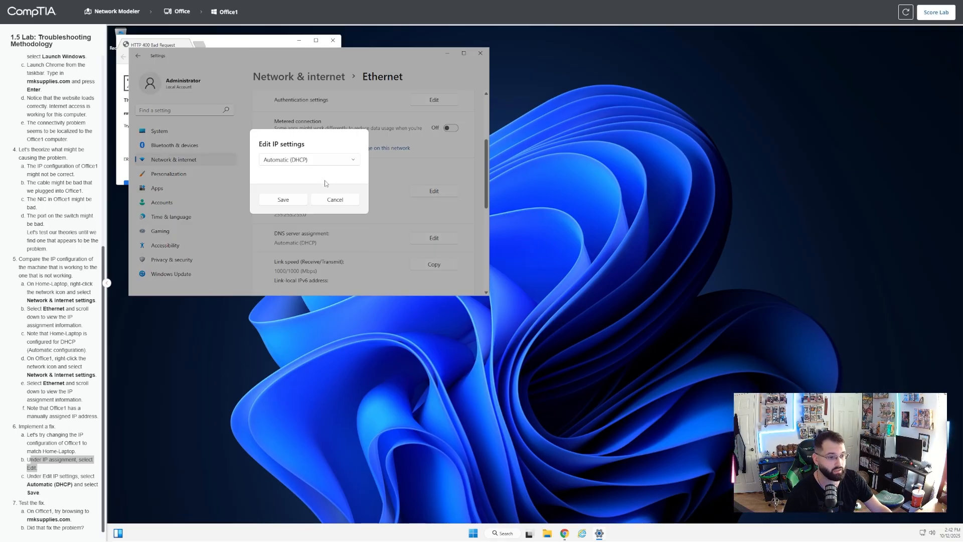
pyautogui.click(283, 200)
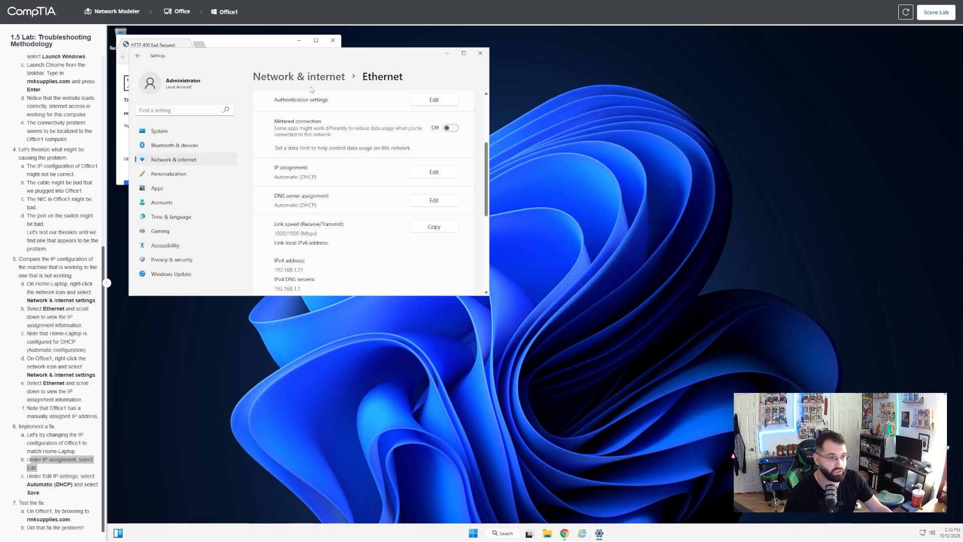
# Move the Settings window aside and try to browse to rmksupplies.comn\ in Chrome on Office1
pyautogui.moveTo(316, 57); pyautogui.dragTo(624, 79)
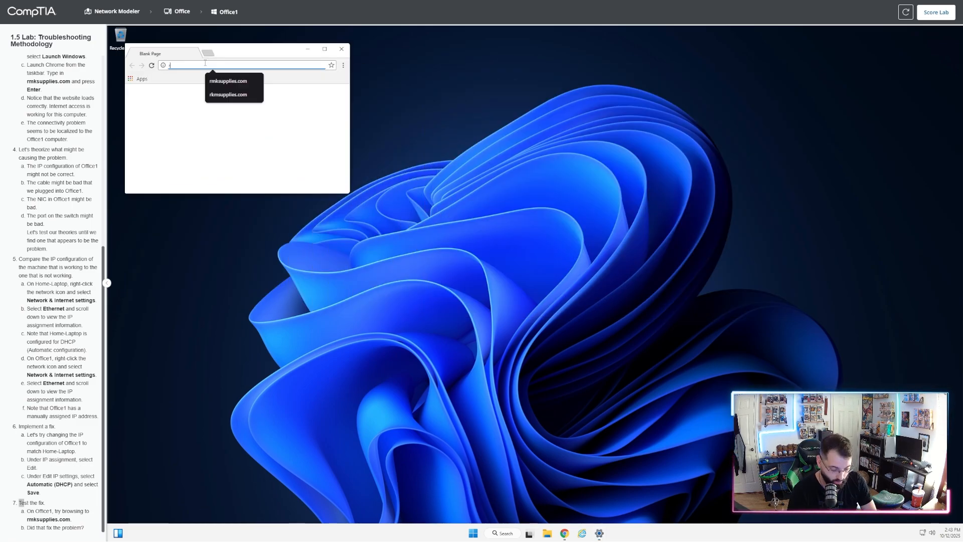
pyautogui.write('rmks')
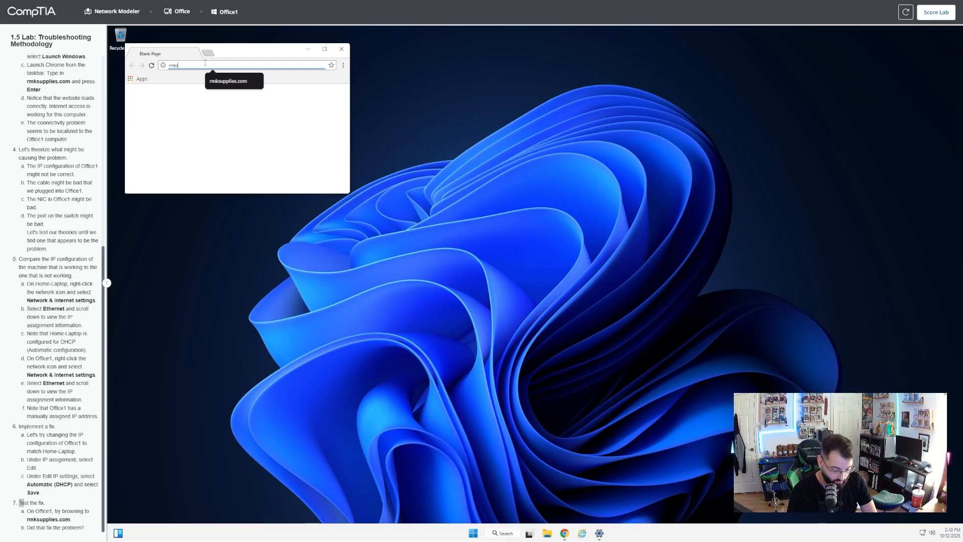
pyautogui.write('upplies.comn')
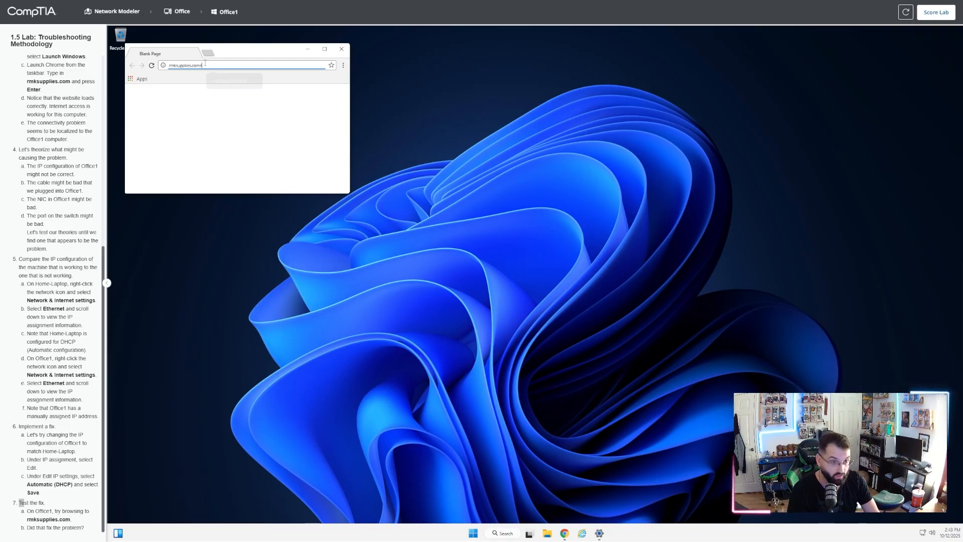
pyautogui.write('\\')
pyautogui.press('Return')
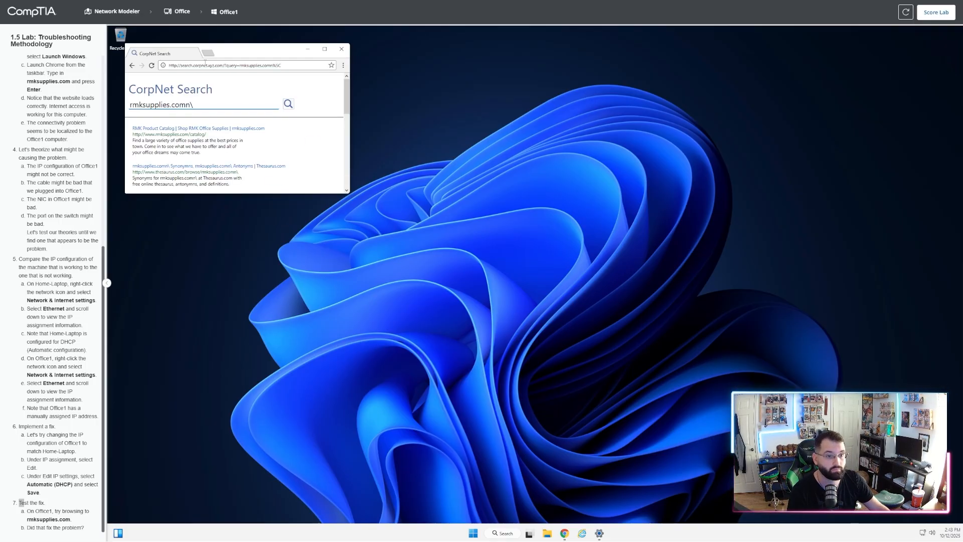
# Browse to rmksupplies.com in Chrome on Office1, then move and widen the browser window to view the page
pyautogui.click(205, 63)
pyautogui.write('rmksupp')
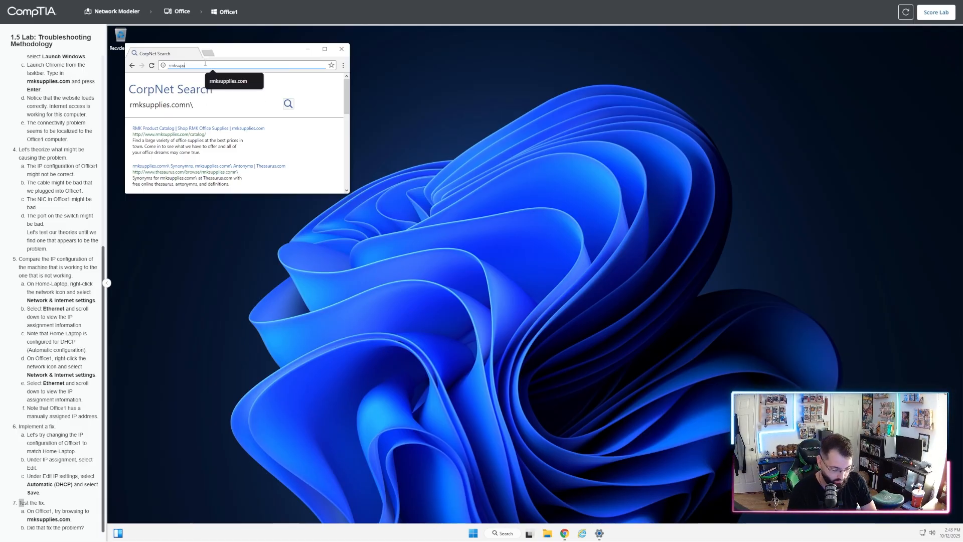
pyautogui.write('lies.')
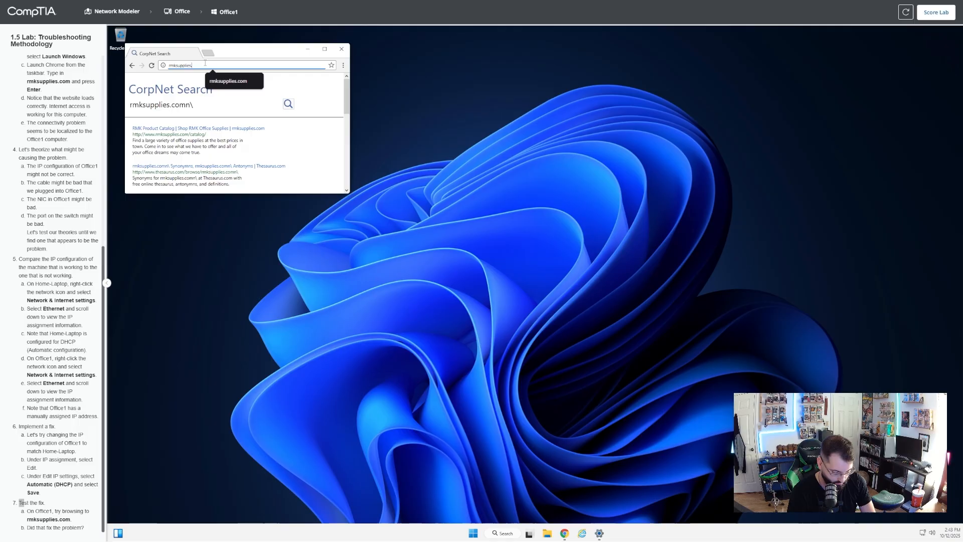
pyautogui.write('com')
pyautogui.press('Return')
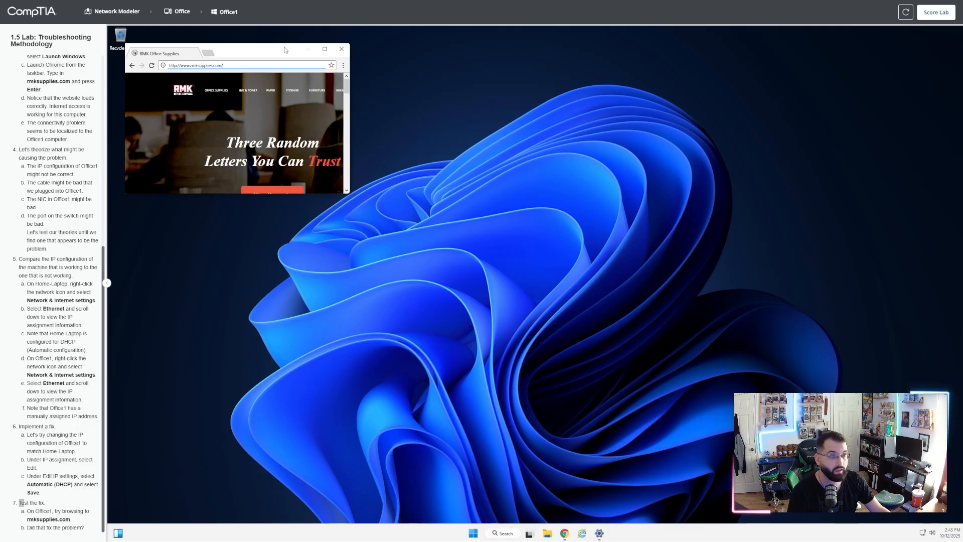
pyautogui.moveTo(282, 48); pyautogui.dragTo(517, 55)
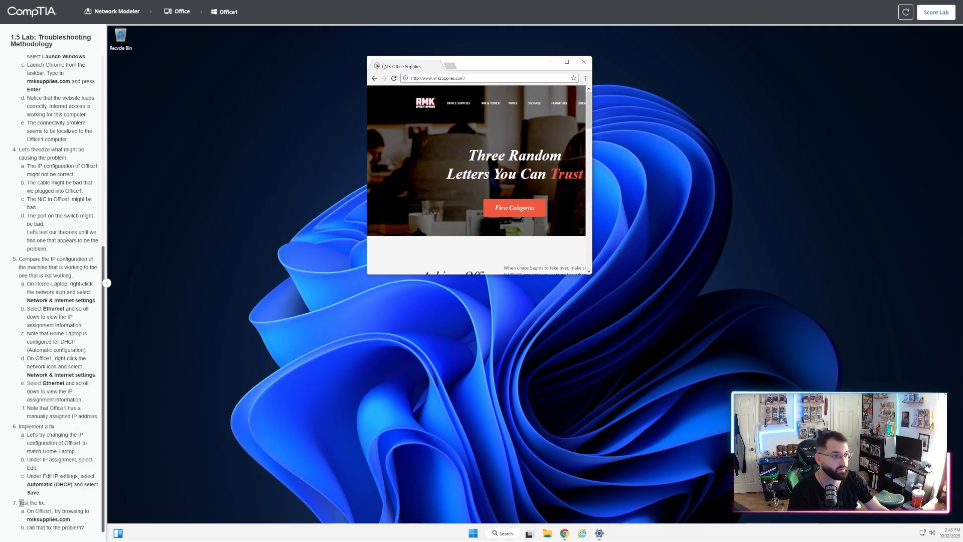
pyautogui.moveTo(368, 56); pyautogui.dragTo(168, 52)
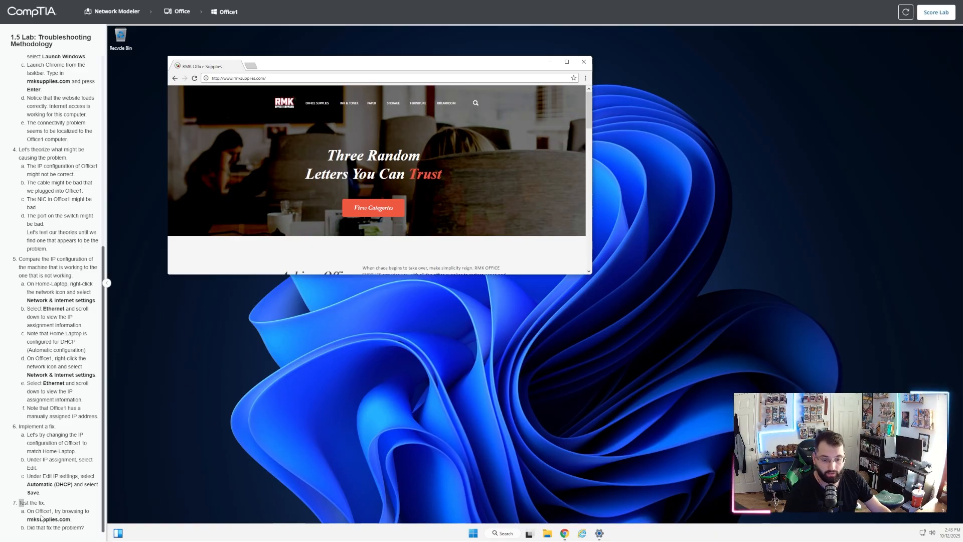
# Review the lab's final test-the-fix instructions and submit the lab for scoring
pyautogui.moveTo(36, 511); pyautogui.dragTo(89, 529)
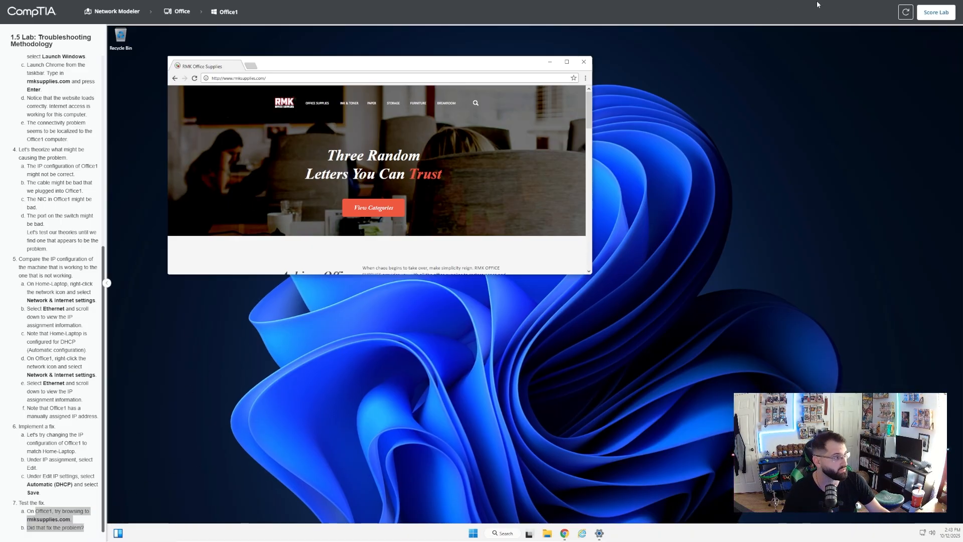
pyautogui.click(936, 12)
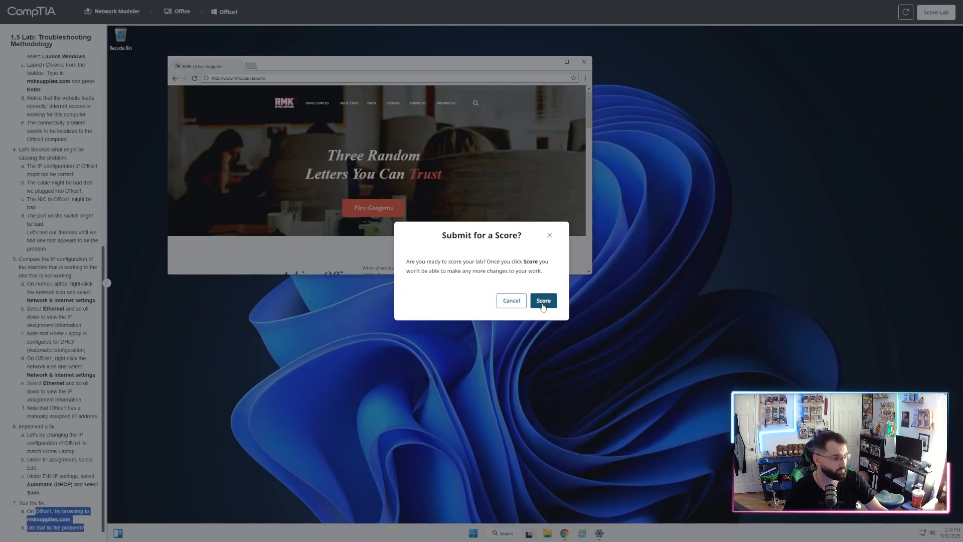
pyautogui.click(543, 302)
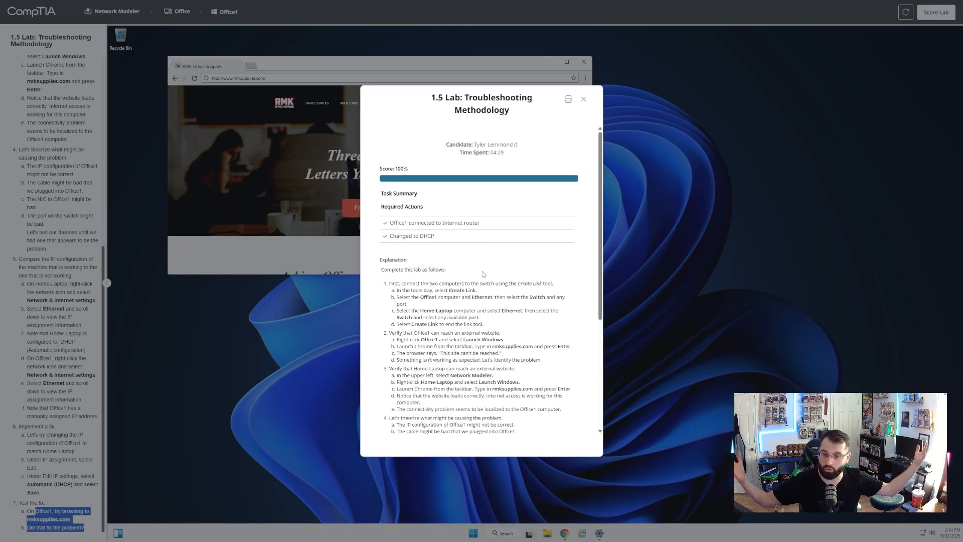